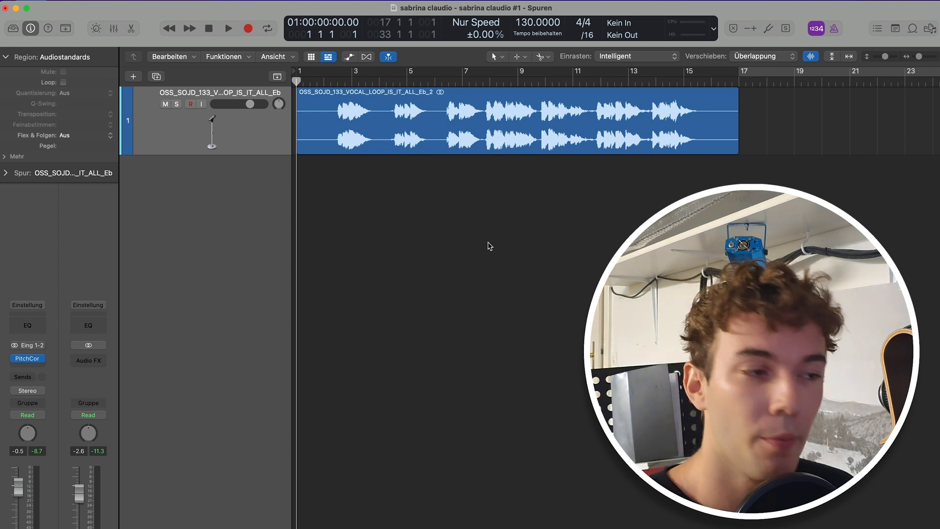
# - Play the vocal loop from around bar 2 to check the phrases, and return the playhead to bar 1
pyautogui.click(331, 81)
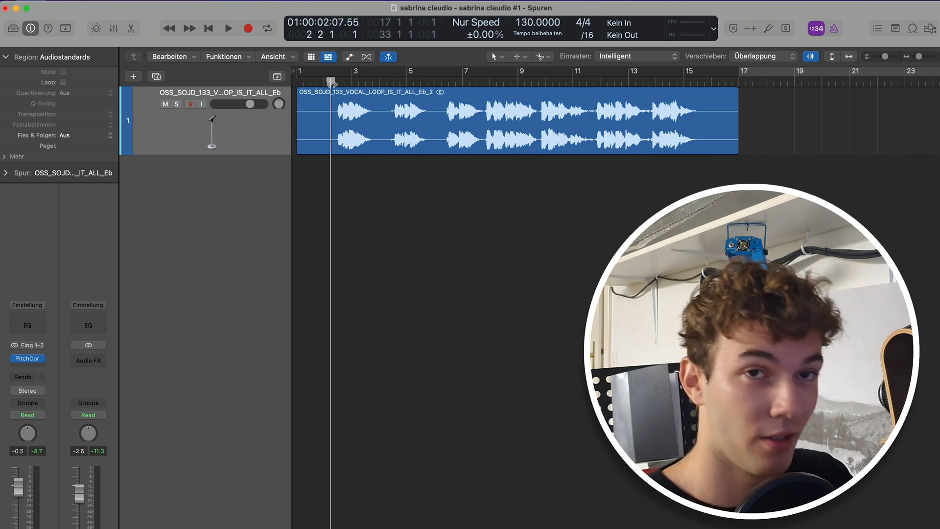
pyautogui.press('super+Left')
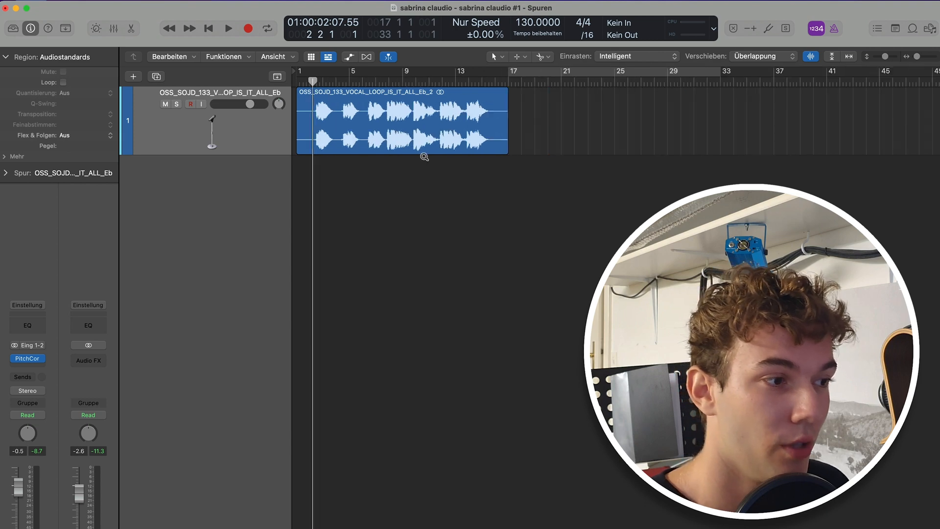
pyautogui.press('super+Right')
pyautogui.press('super+Right')
pyautogui.press('space')
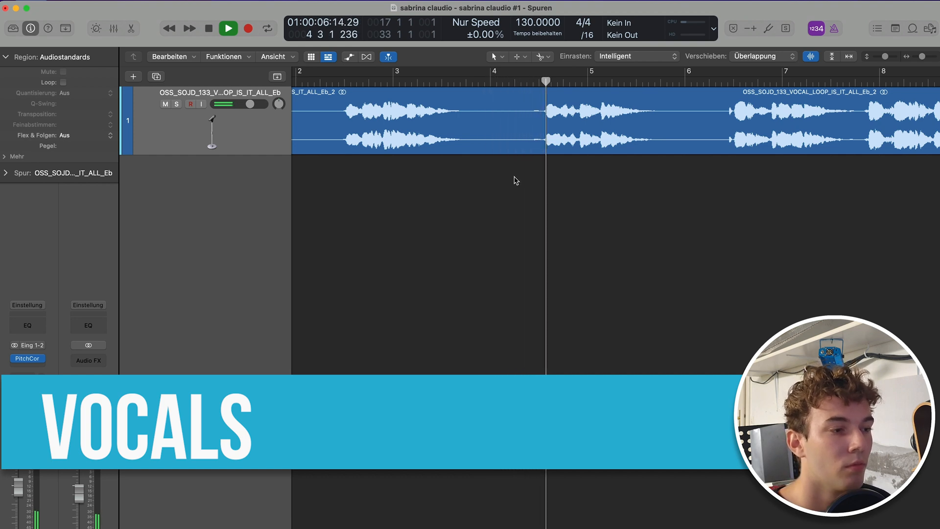
pyautogui.hscroll(5, 569, 171)
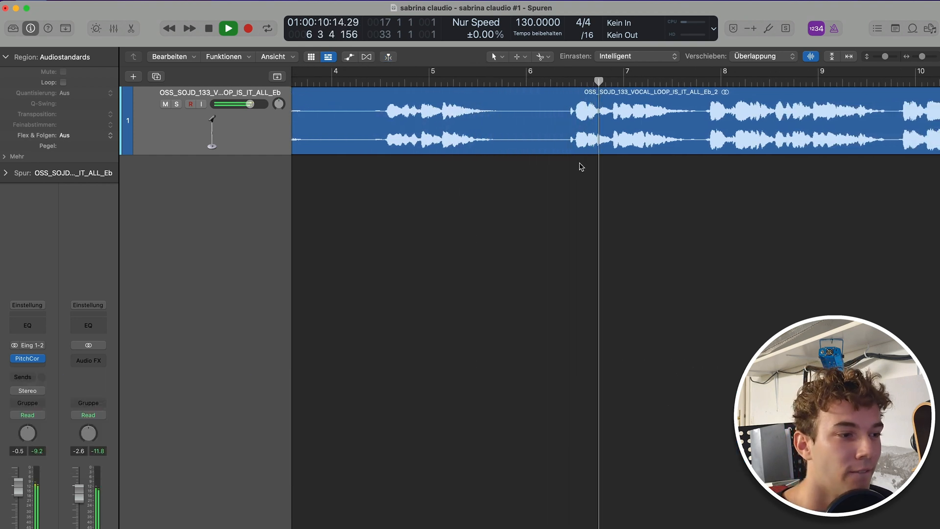
pyautogui.hscroll(2, 603, 172)
pyautogui.press('space')
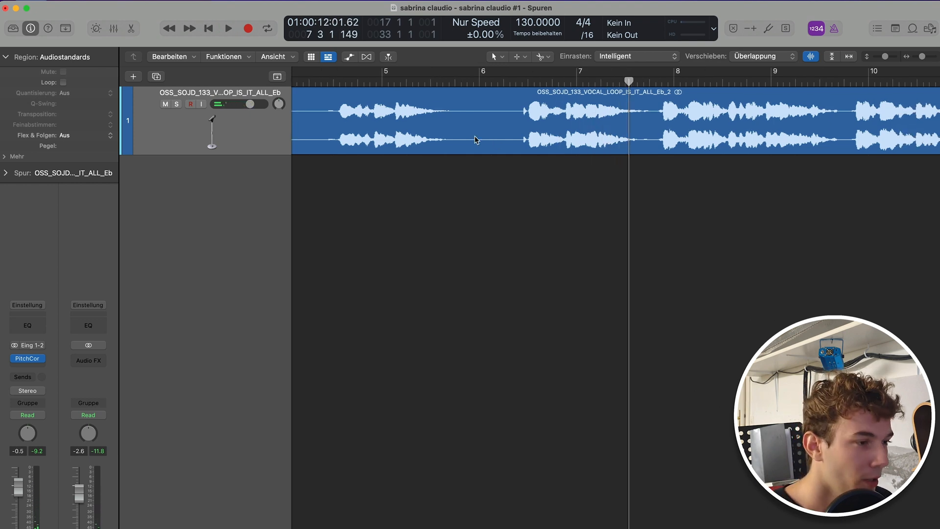
pyautogui.scroll(-5, 462, 181)
pyautogui.scroll(-4, 532, 173)
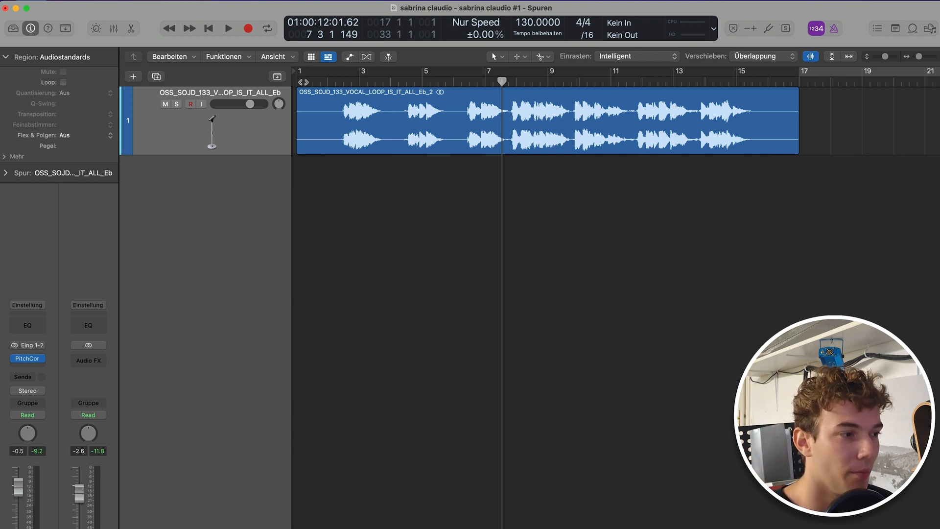
pyautogui.click(298, 81)
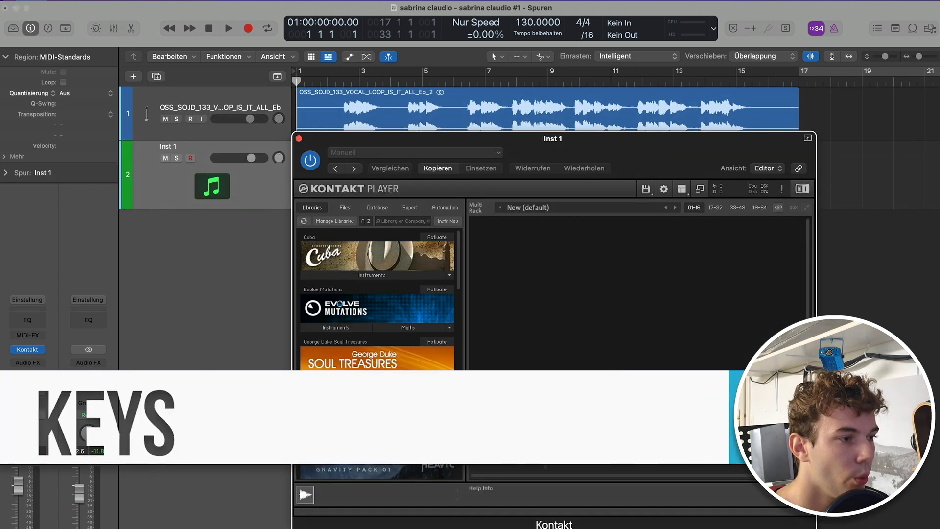
# - Load The Grandeur piano in Kontakt Player on the Inst 1 track, raise its instrument volume and close the plug-in window
pyautogui.scroll(-10, 388, 350)
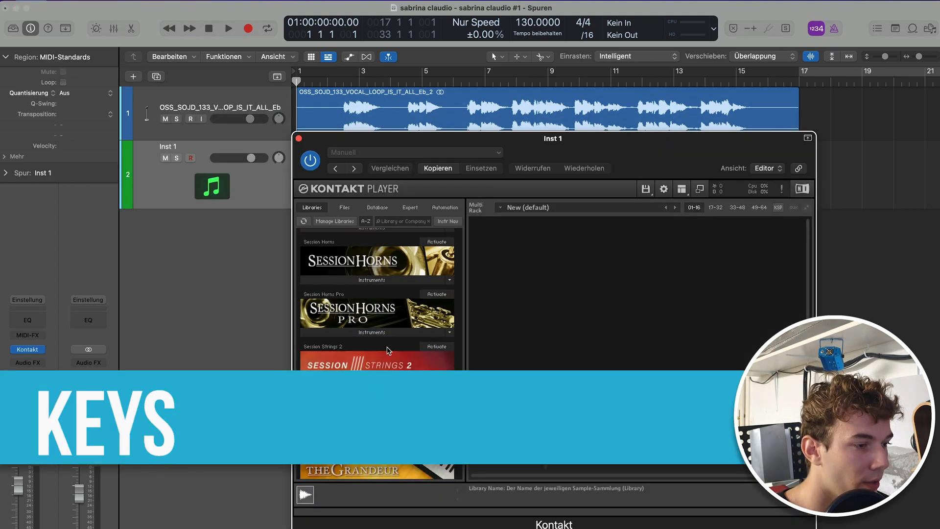
pyautogui.scroll(-4, 389, 346)
pyautogui.click(389, 330)
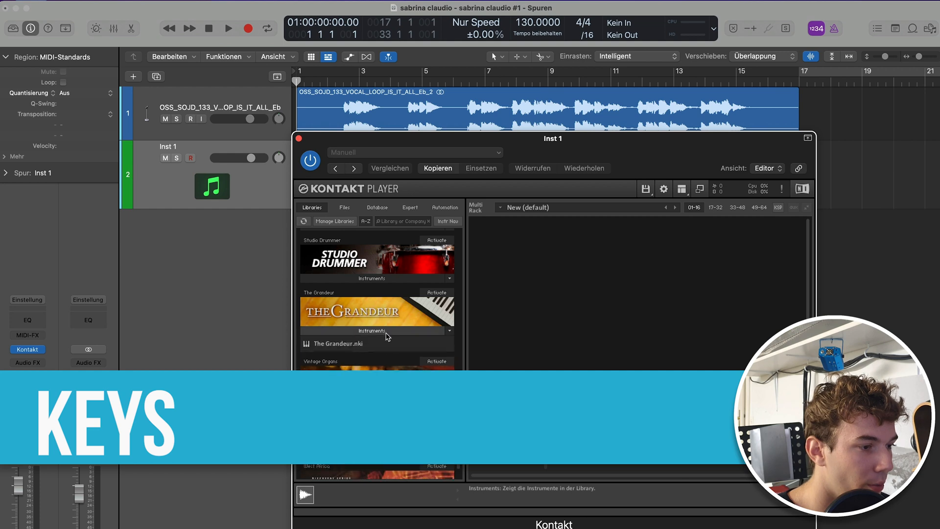
pyautogui.doubleClick(338, 344)
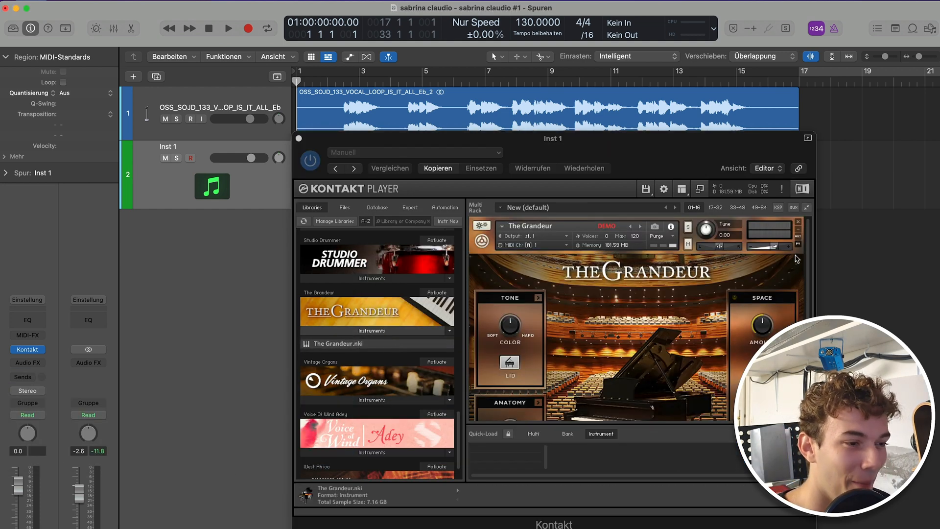
pyautogui.moveTo(774, 247); pyautogui.dragTo(789, 248)
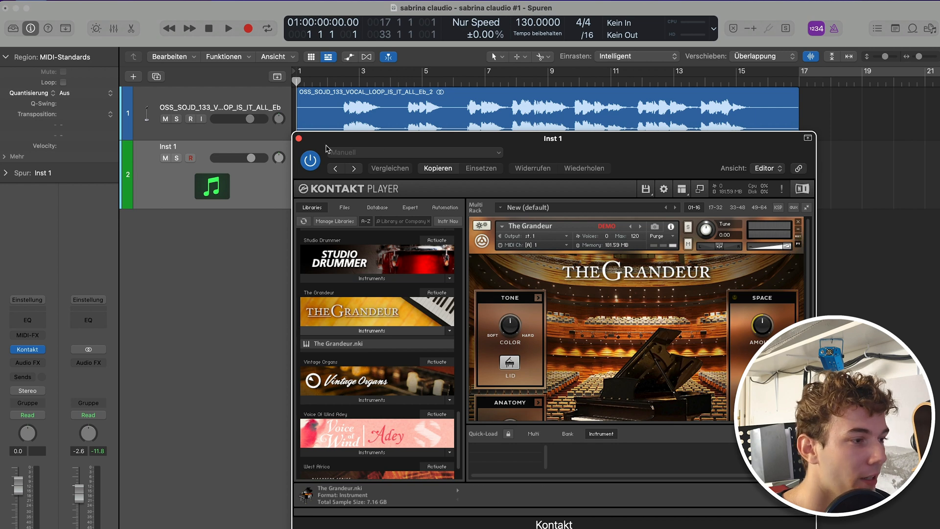
pyautogui.moveTo(328, 140); pyautogui.dragTo(423, 82)
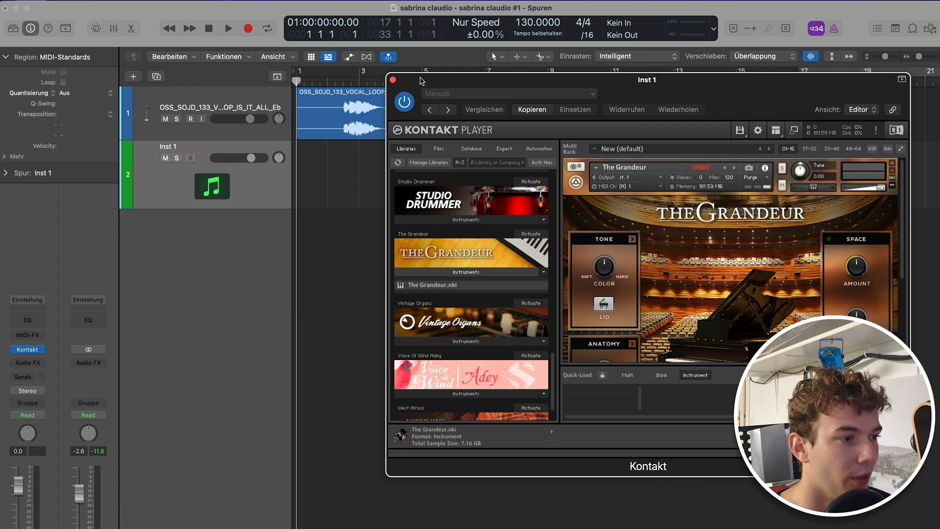
pyautogui.click(393, 80)
# - Record a piano chord take on the Inst 1 track from bar 1 and trim the region's end to bar 17
pyautogui.click(361, 90)
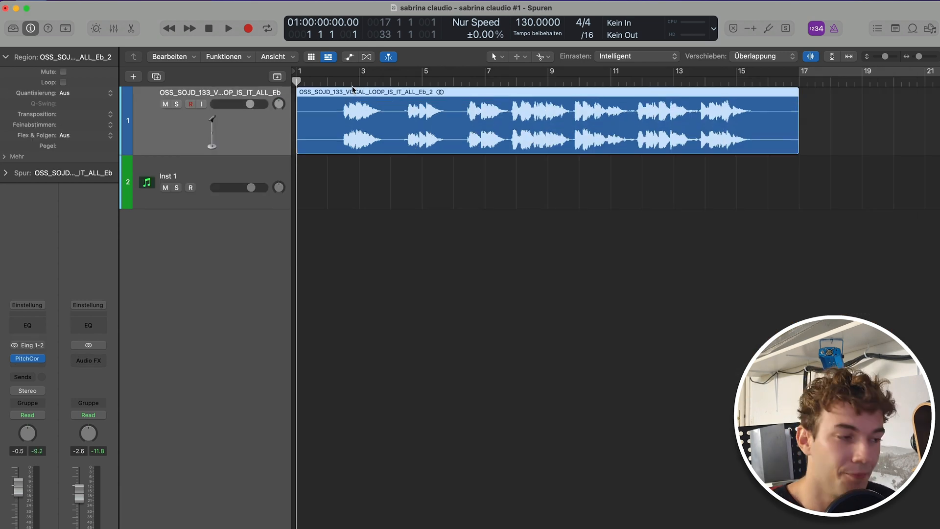
pyautogui.click(218, 177)
pyautogui.press('r')
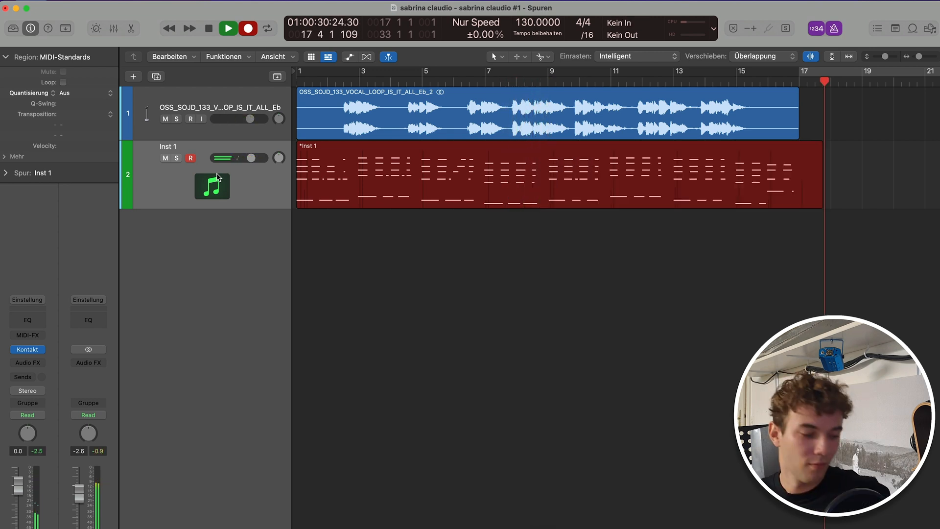
pyautogui.press('space')
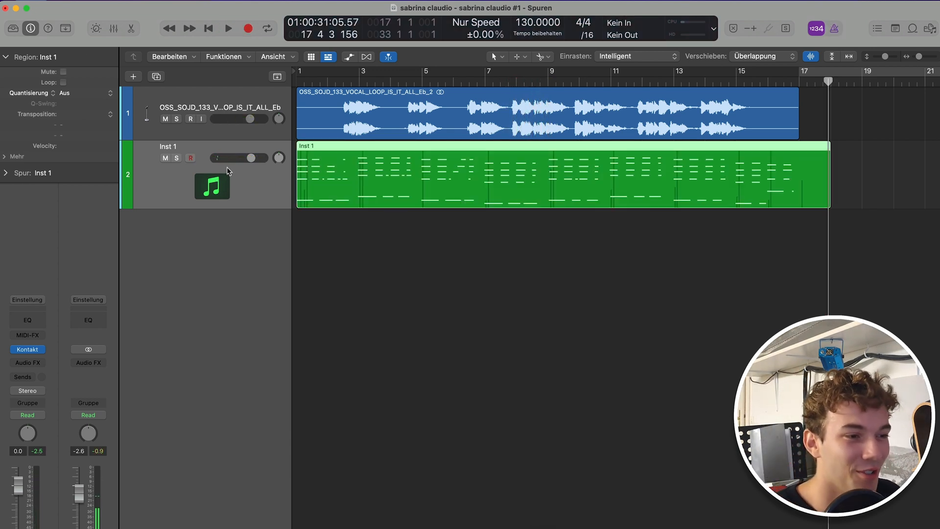
pyautogui.moveTo(830, 202); pyautogui.dragTo(796, 202)
pyautogui.click(428, 223)
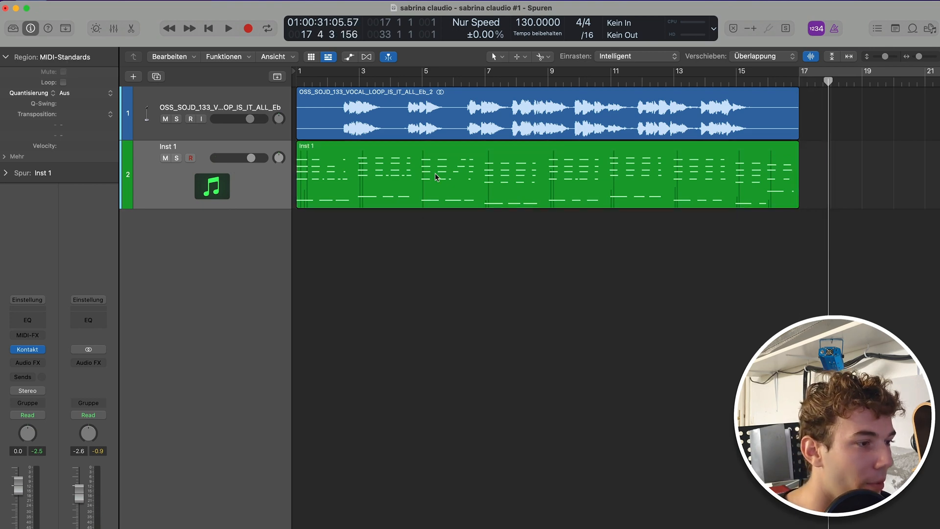
# - Examine the recorded piano chords in the Inst 1 region's piano roll, selecting each chord group in turn up to bar 17
pyautogui.doubleClick(435, 177)
pyautogui.moveTo(305, 228); pyautogui.dragTo(510, 405)
pyautogui.hscroll(3, 667, 293)
pyautogui.moveTo(504, 216); pyautogui.dragTo(757, 427)
pyautogui.hscroll(5, 728, 431)
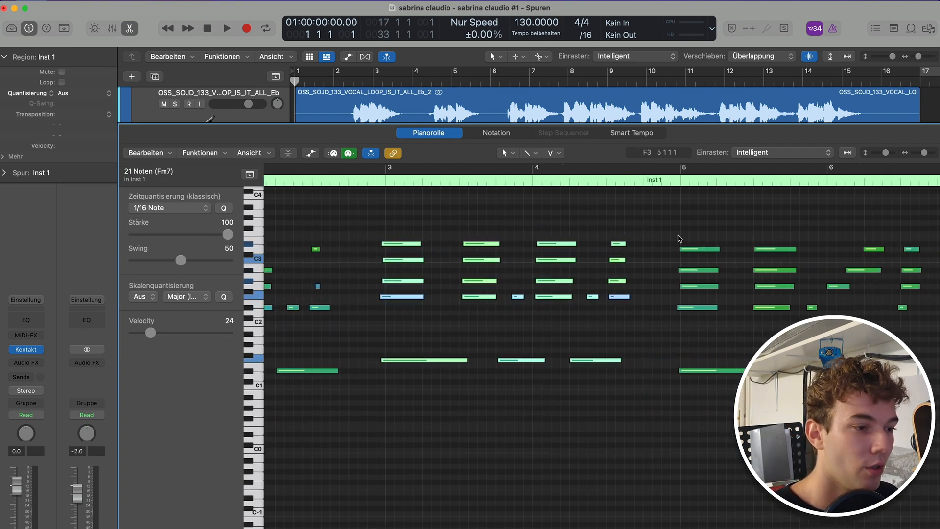
pyautogui.moveTo(679, 226); pyautogui.dragTo(795, 421)
pyautogui.hscroll(7, 795, 421)
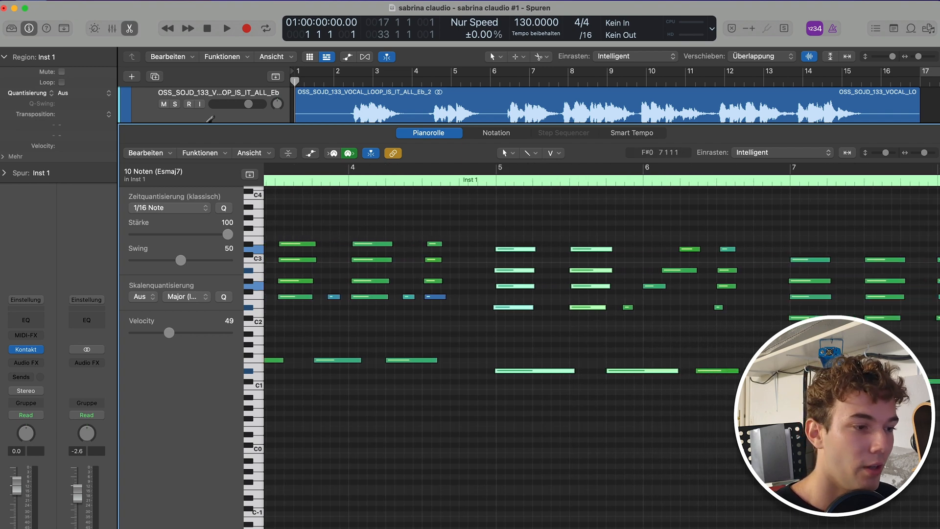
pyautogui.hscroll(2, 791, 418)
pyautogui.moveTo(705, 226); pyautogui.dragTo(837, 433)
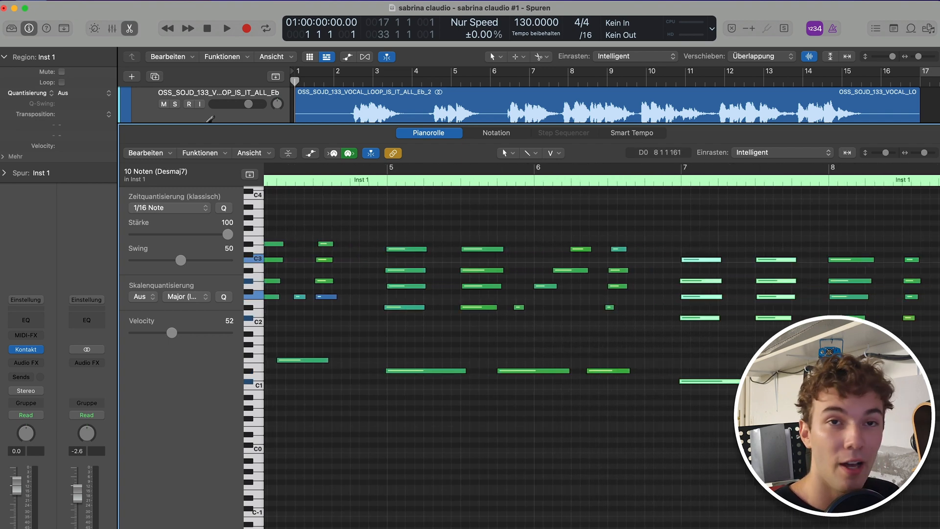
pyautogui.hscroll(9, 837, 433)
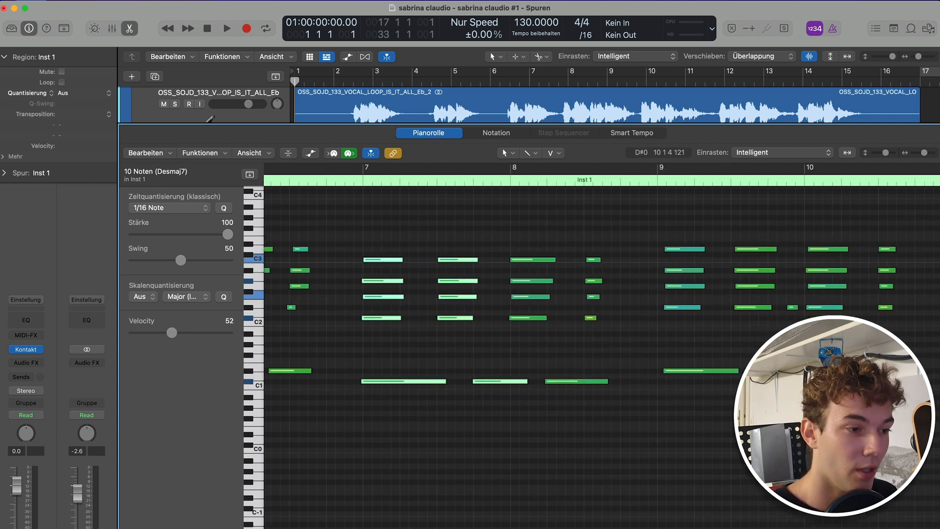
pyautogui.hscroll(15, 838, 434)
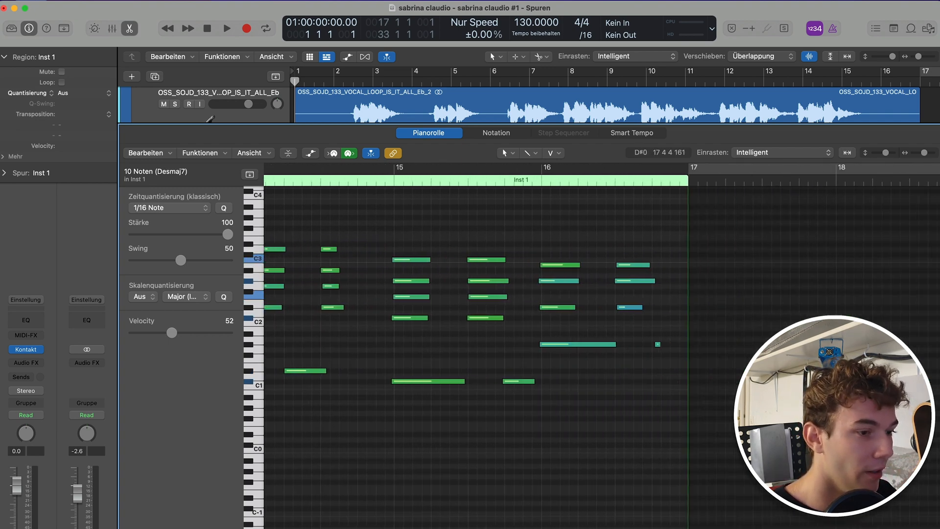
pyautogui.moveTo(539, 226); pyautogui.dragTo(677, 414)
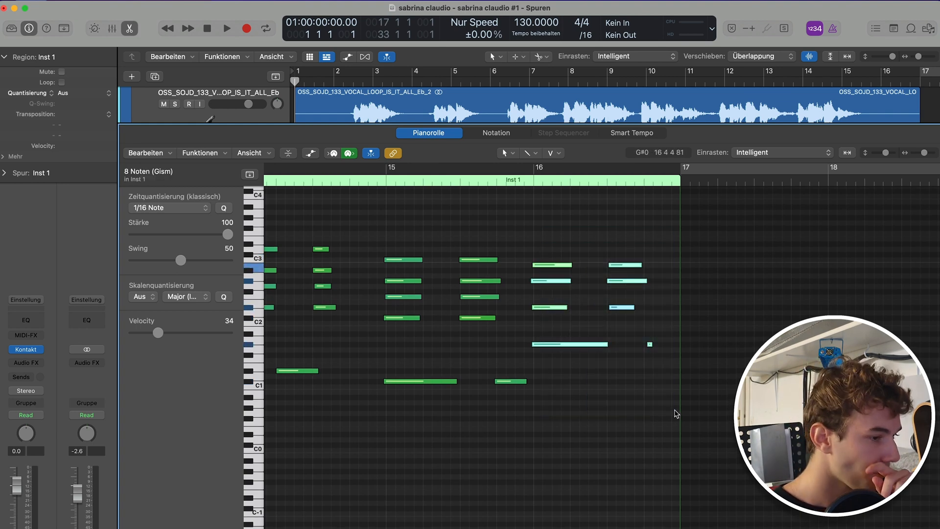
pyautogui.press('e')
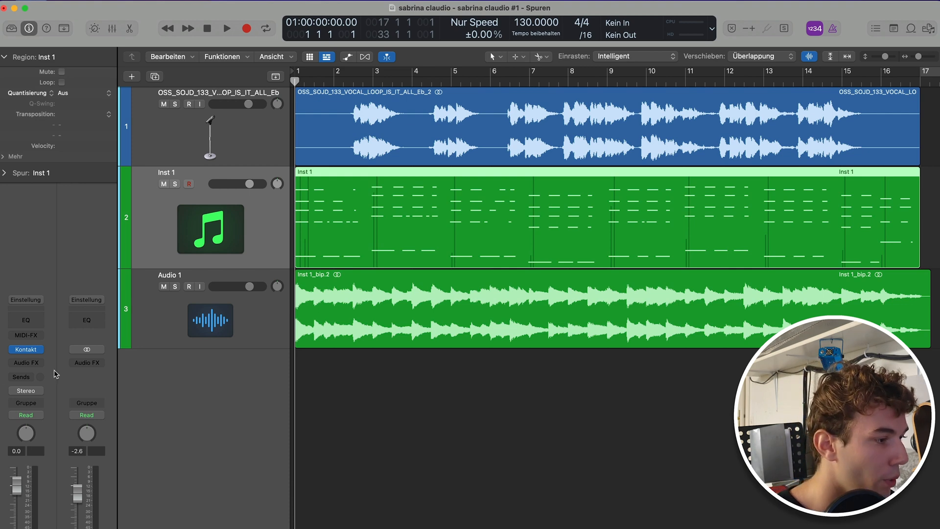
# - Remove the Kontakt plug-in from the Inst 1 track and select the bounced piano region on Audio 1
pyautogui.click(41, 353)
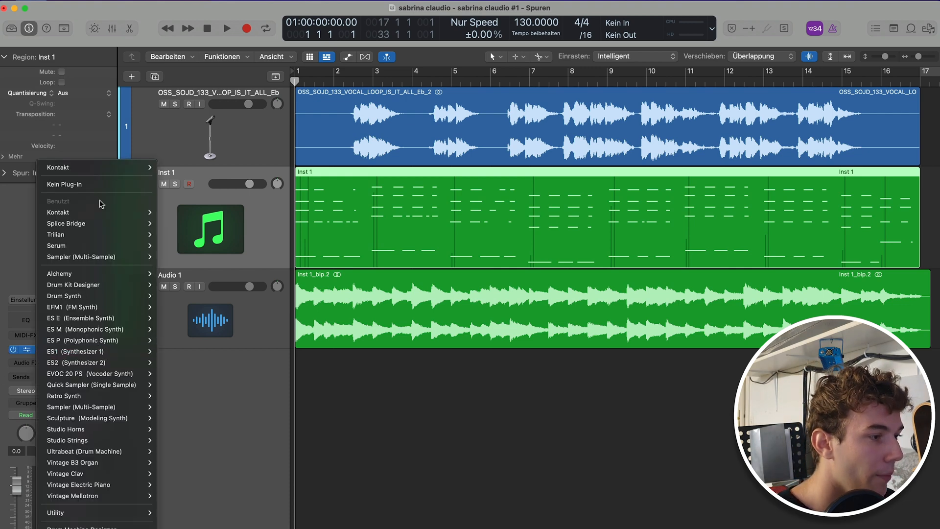
pyautogui.click(77, 185)
pyautogui.click(404, 306)
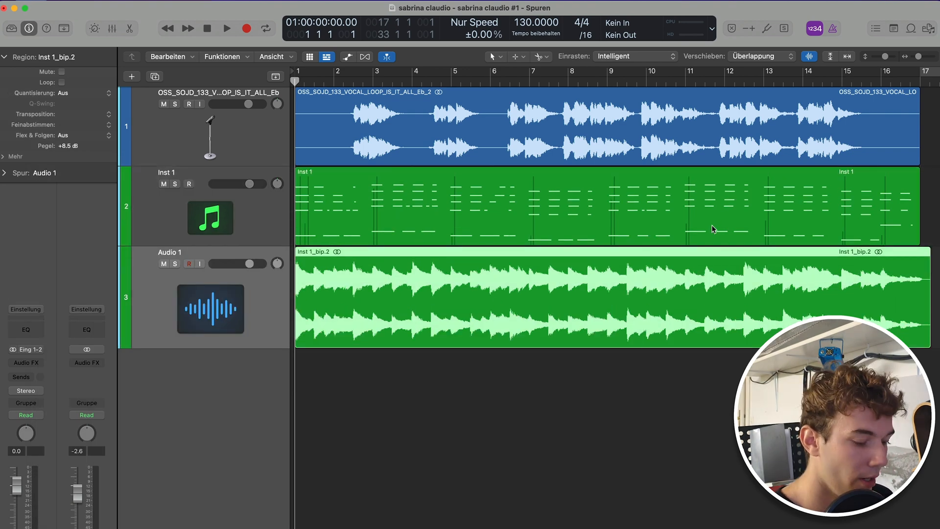
# - Play the vocals and bounced piano together from bar 1, and reposition the playhead near bar 14 and bar 12
pyautogui.press('space')
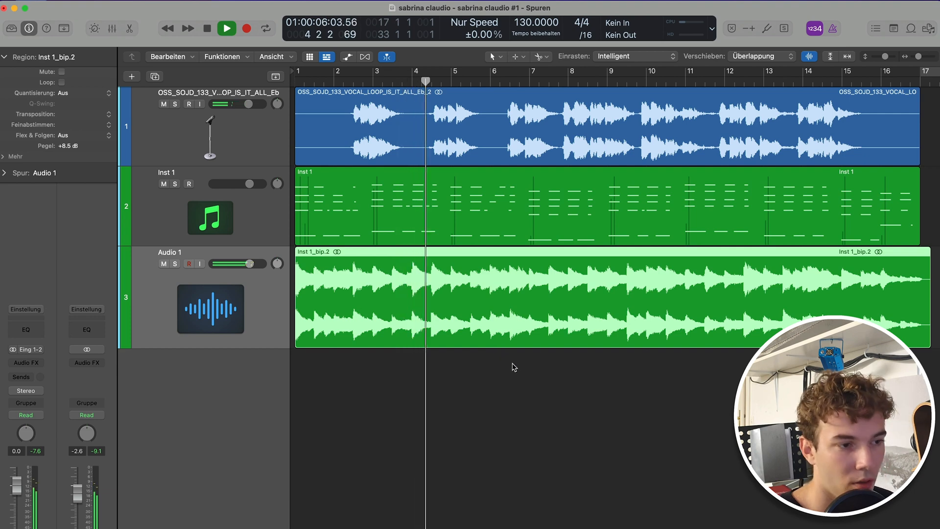
pyautogui.press('space')
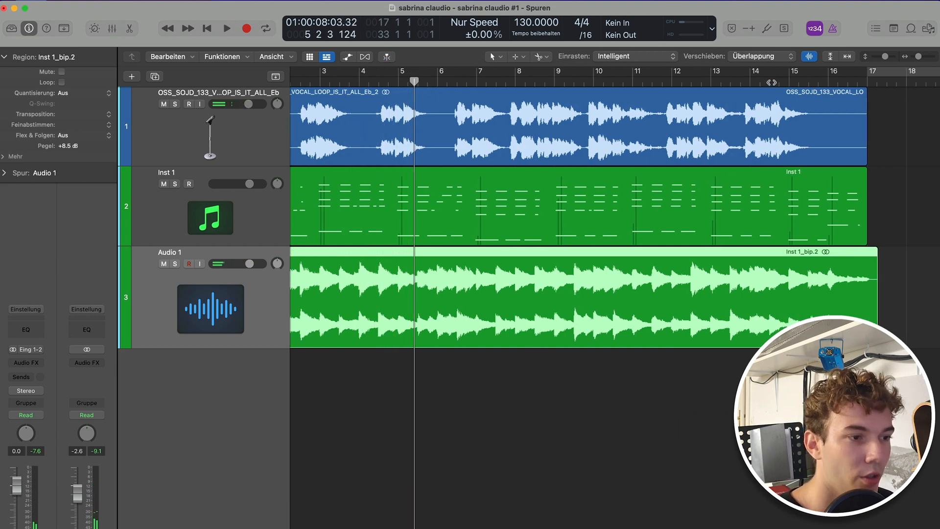
pyautogui.click(765, 81)
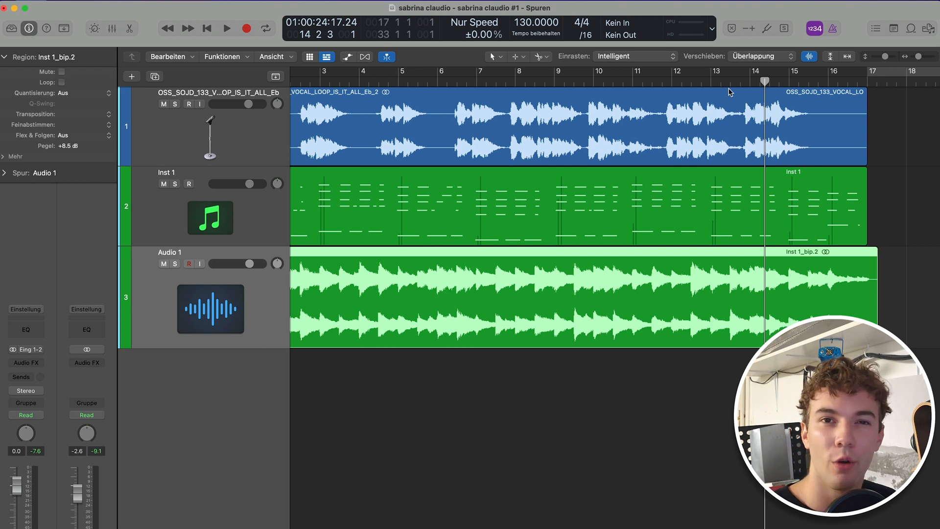
pyautogui.click(691, 82)
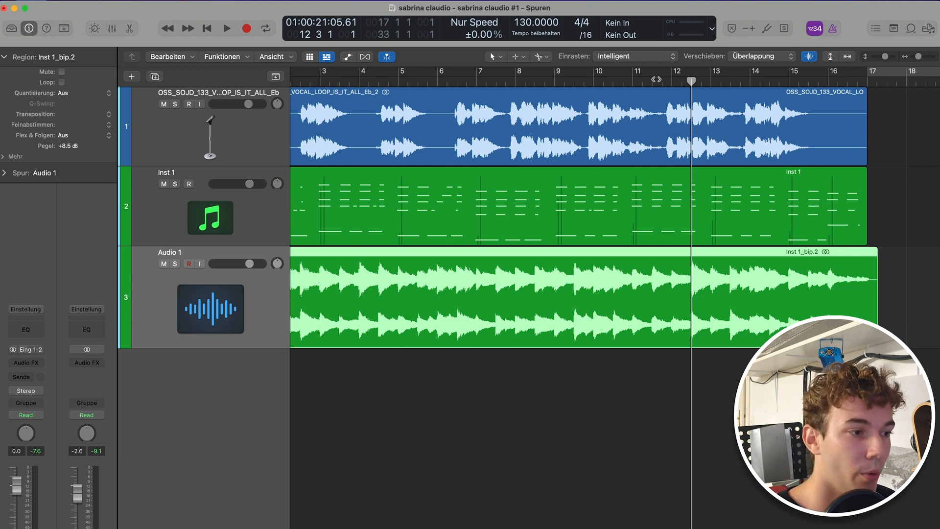
pyautogui.hscroll(-2, 620, 95)
pyautogui.scroll(-3, 625, 97)
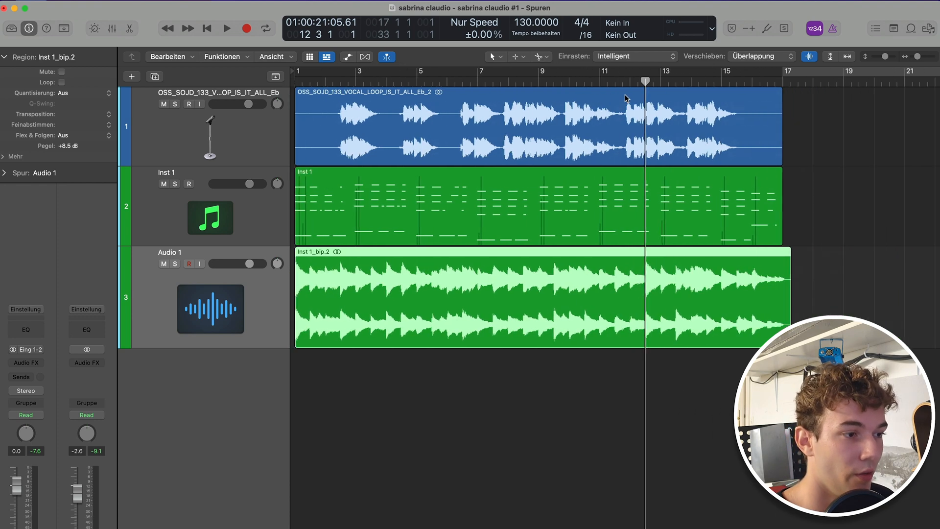
# - Set the cycle range from bar 1 to bar 17 and briefly play it from the start
pyautogui.moveTo(300, 74); pyautogui.dragTo(761, 74)
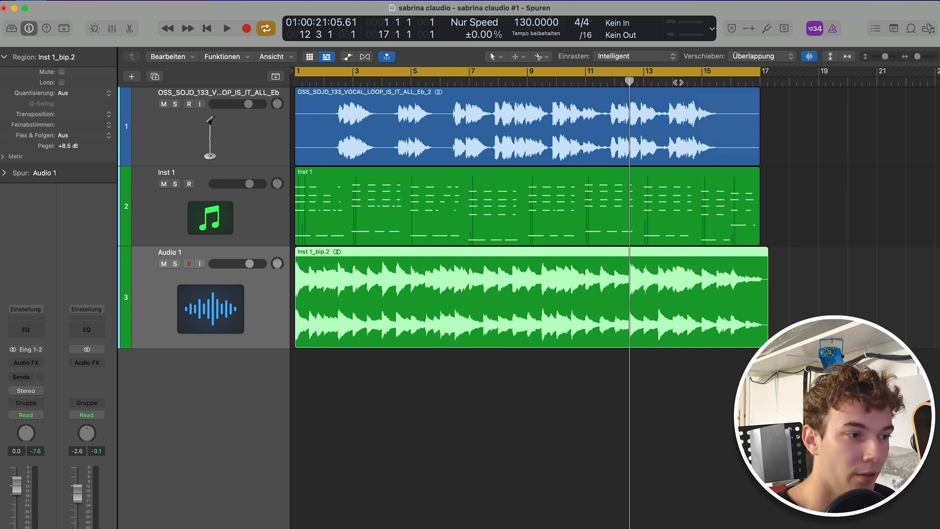
pyautogui.press('space')
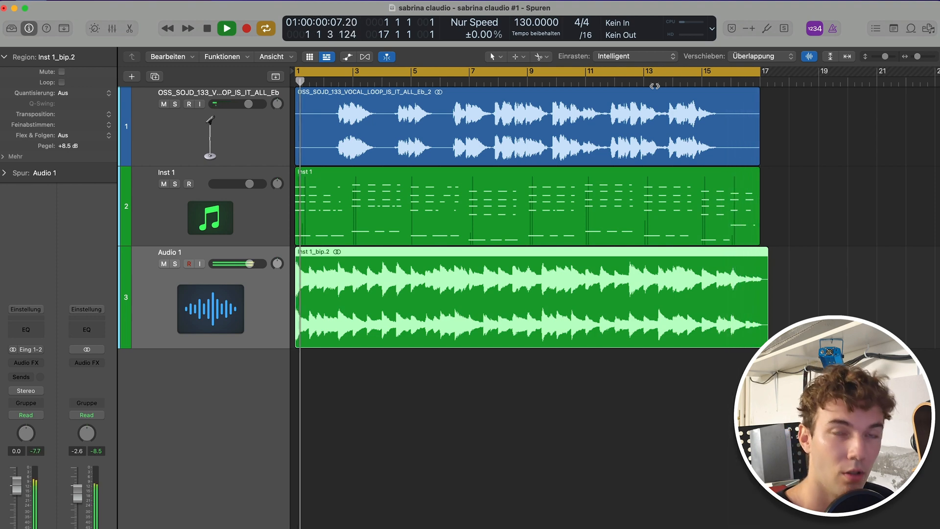
pyautogui.press('space')
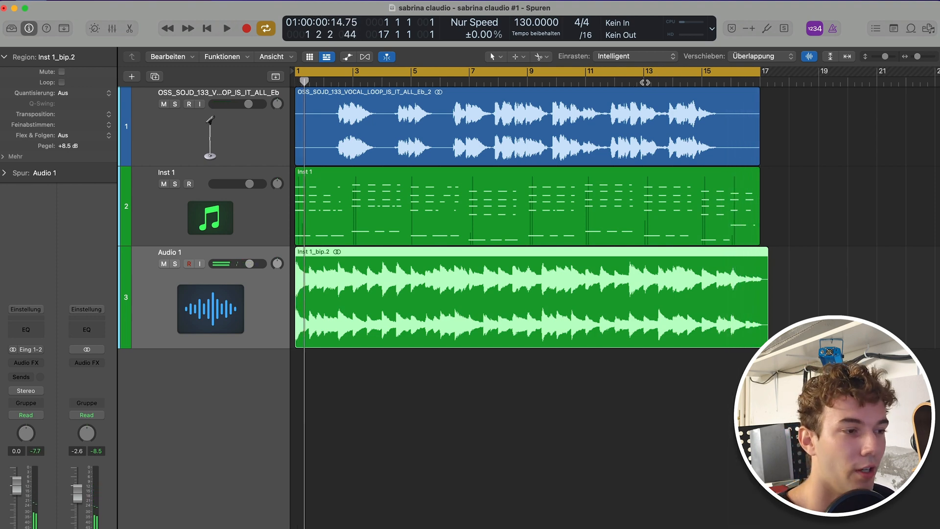
# - Compare playback with the cycle turned off from around bar 13 and turned back on over bars 1 to 17
pyautogui.click(659, 80)
pyautogui.press('c')
pyautogui.press('space')
pyautogui.press('c')
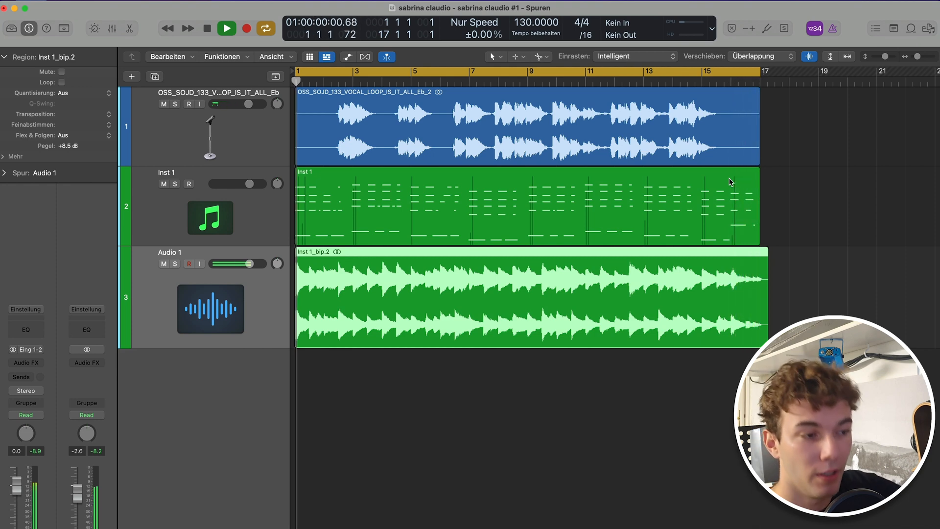
pyautogui.press('space')
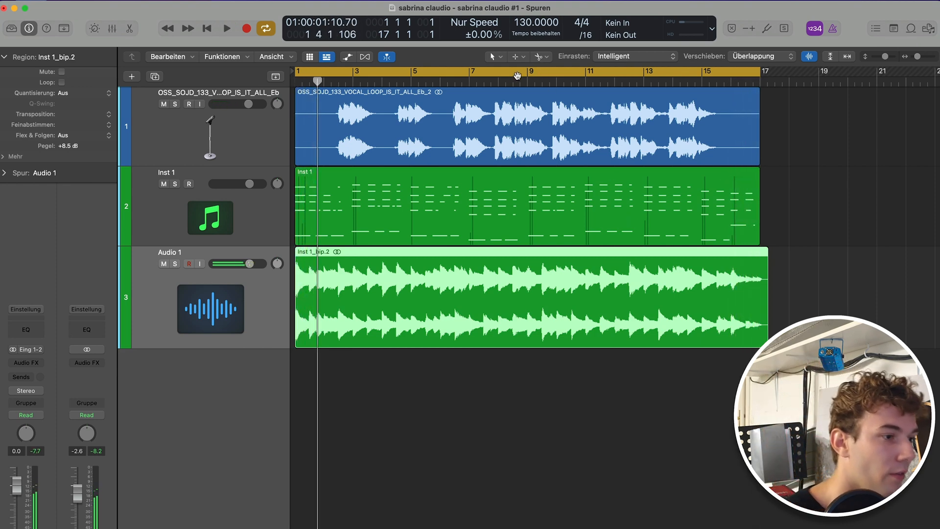
# - Turn the cycle off, load Session Strings 2.nki into Kontakt on the Inst 2 track, and close the plug-in window
pyautogui.press('c')
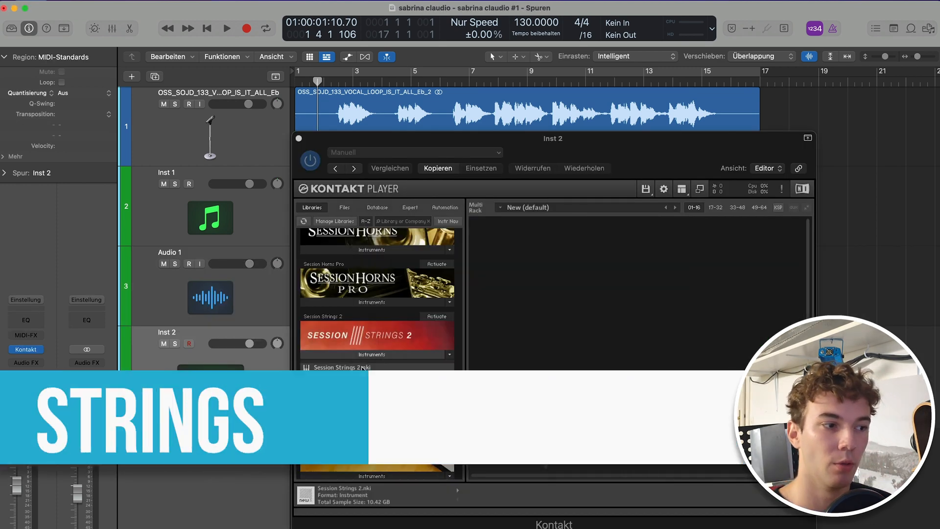
pyautogui.doubleClick(362, 367)
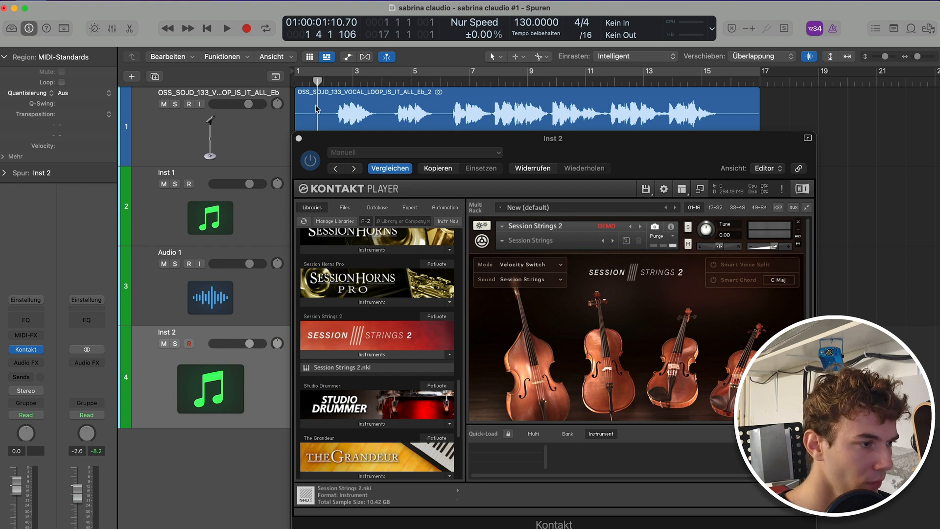
pyautogui.click(299, 139)
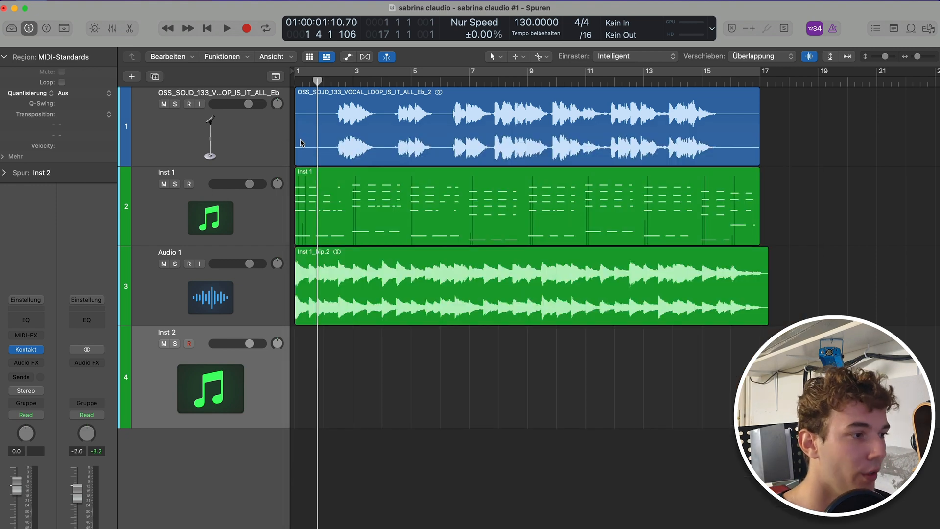
# - Cycle bars 1 to 17 and record a sustained two-note strings part on the Inst 2 track from bar 1
pyautogui.moveTo(305, 73); pyautogui.dragTo(764, 108)
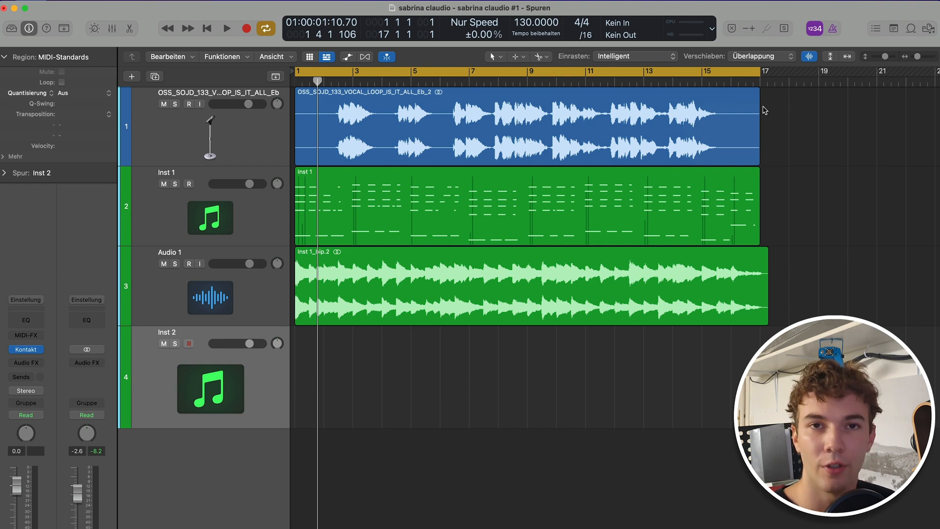
pyautogui.press('r')
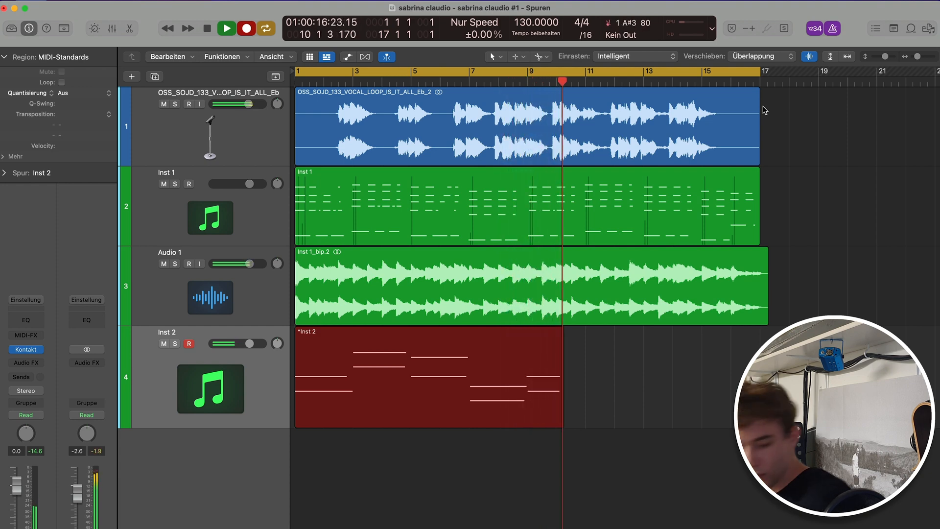
pyautogui.press('space')
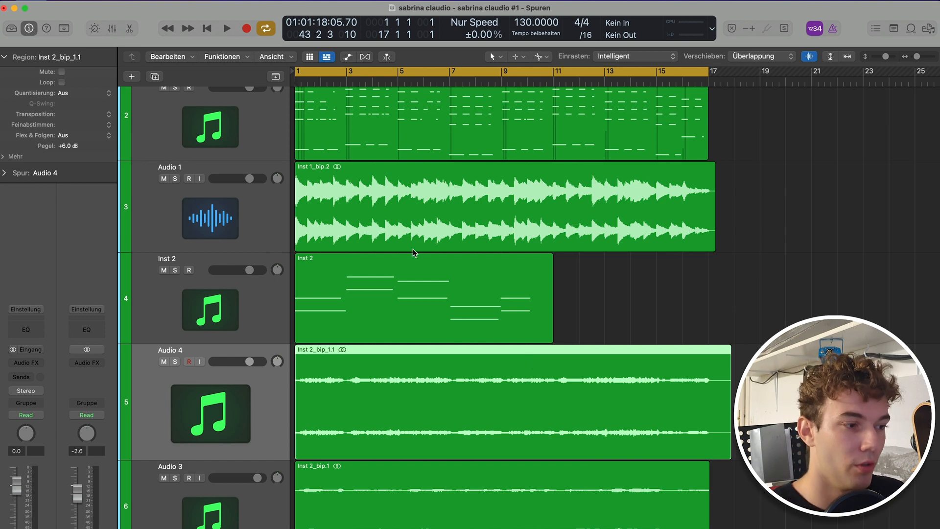
# - Select the two bounced strings regions and shorten the end of the Audio 4 region to just past bar 17
pyautogui.click(419, 272)
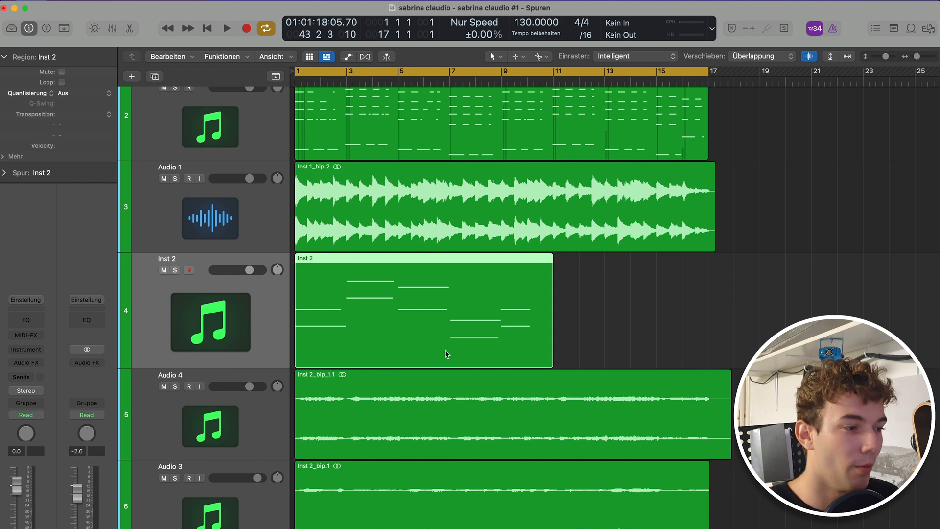
pyautogui.moveTo(718, 522); pyautogui.dragTo(630, 454)
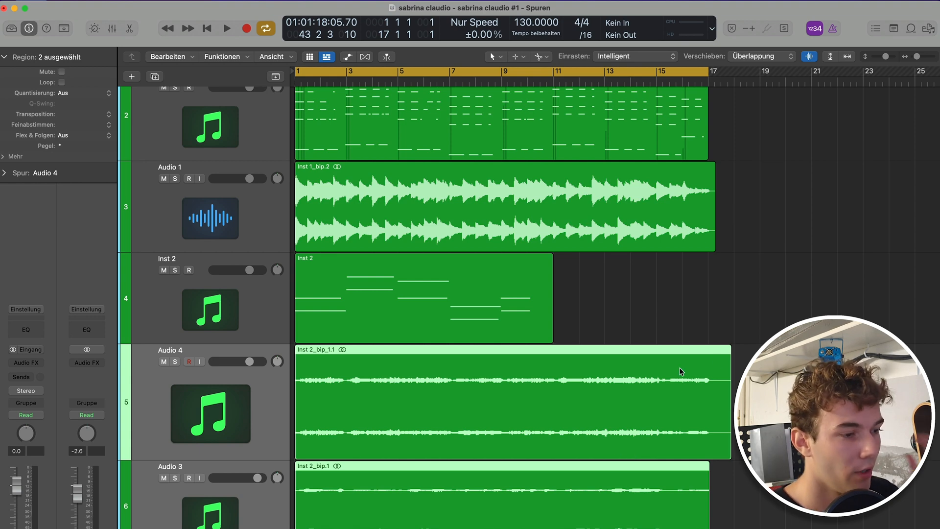
pyautogui.moveTo(730, 447); pyautogui.dragTo(718, 448)
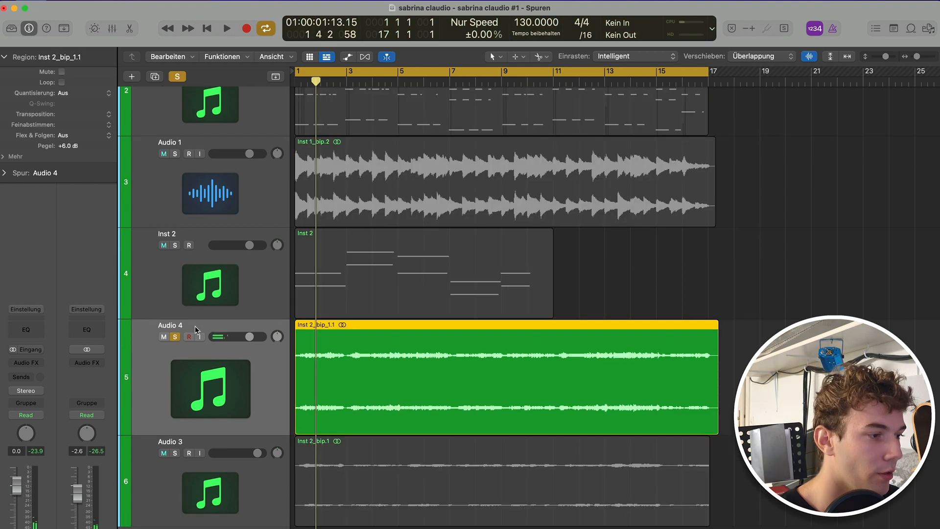
# - Rename the Audio 4 track as strings high
pyautogui.doubleClick(195, 327)
pyautogui.write('stroi')
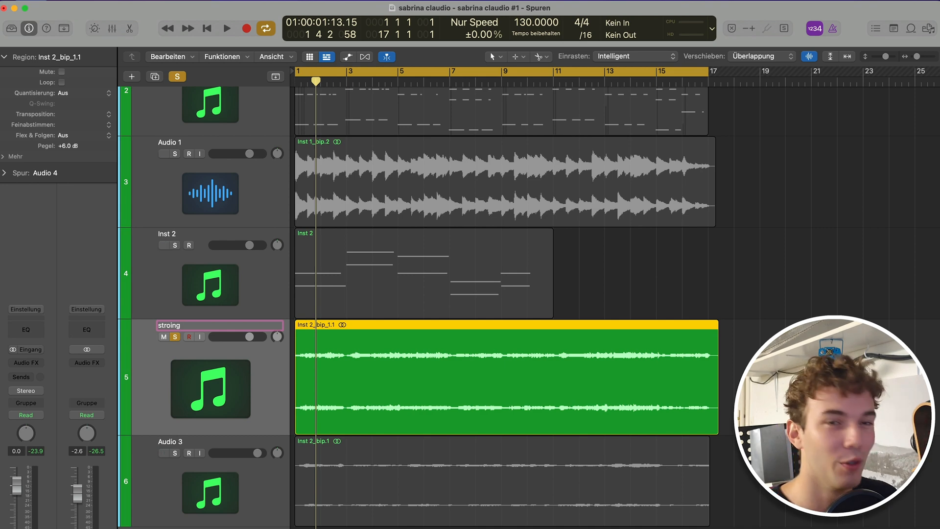
pyautogui.write('ng')
pyautogui.press('BackSpace')
pyautogui.press('BackSpace')
pyautogui.press('BackSpace')
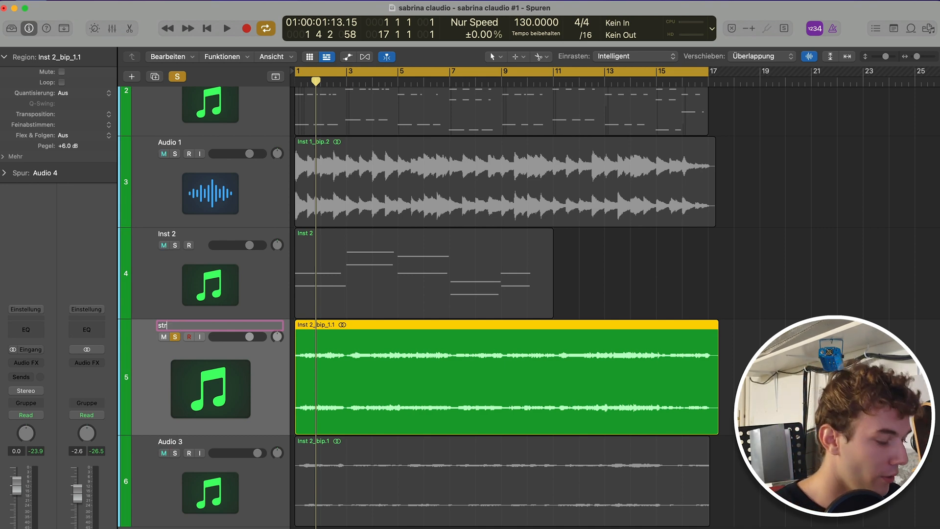
pyautogui.write('ings hi')
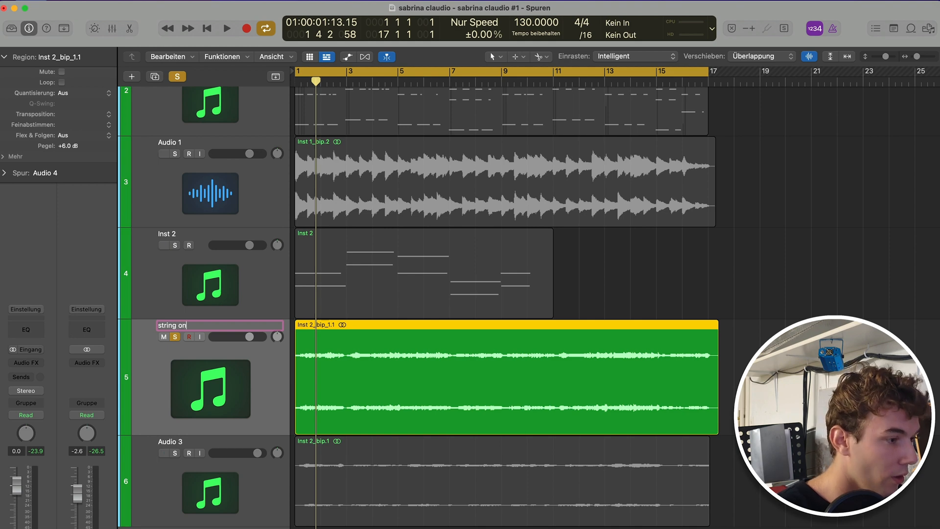
pyautogui.write('high')
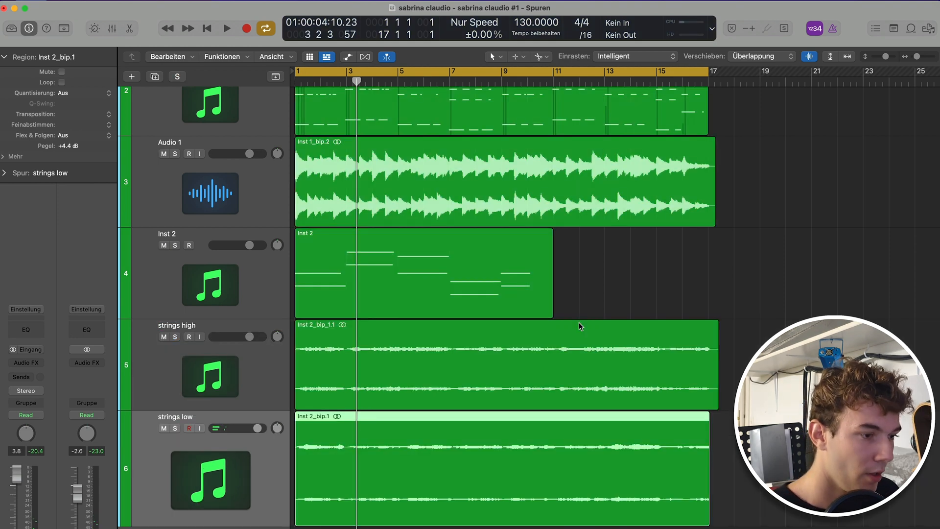
# - Mute the strings high track, select the strings low region, and start playback from bar 1
pyautogui.click(579, 327)
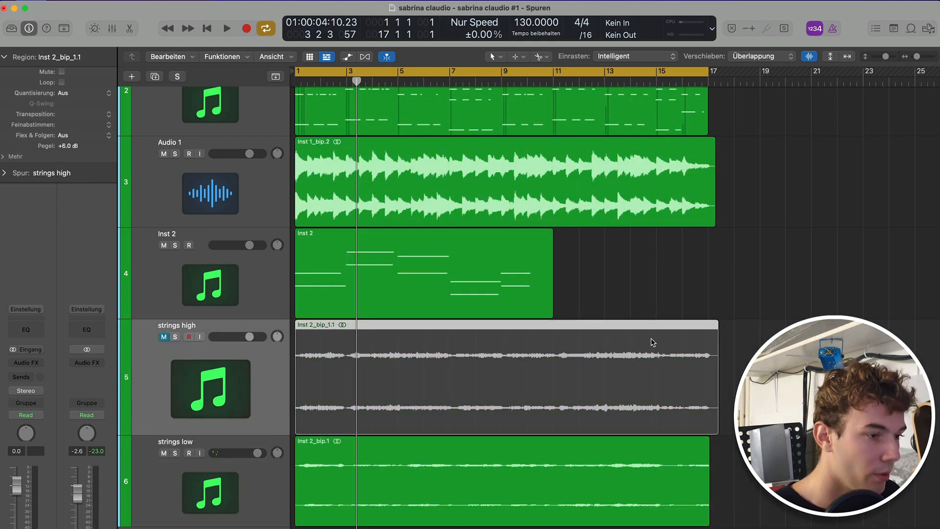
pyautogui.press('m')
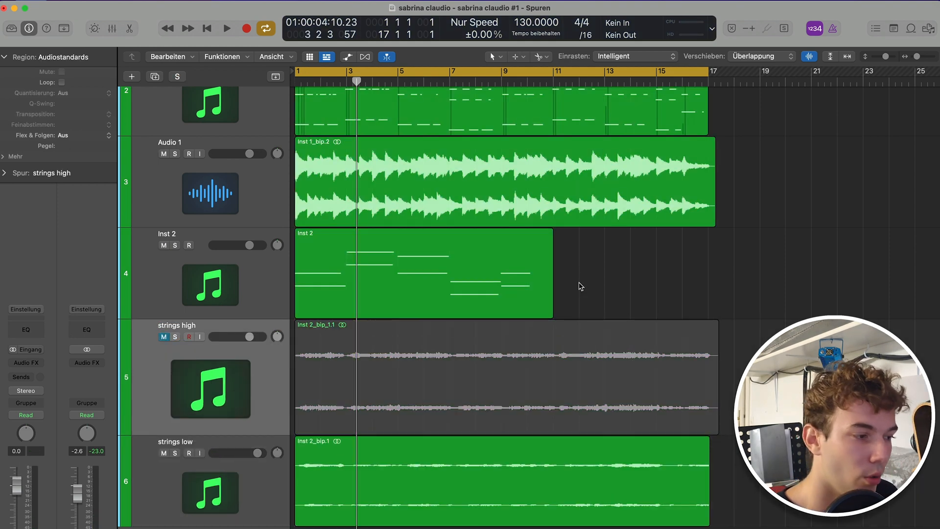
pyautogui.click(379, 481)
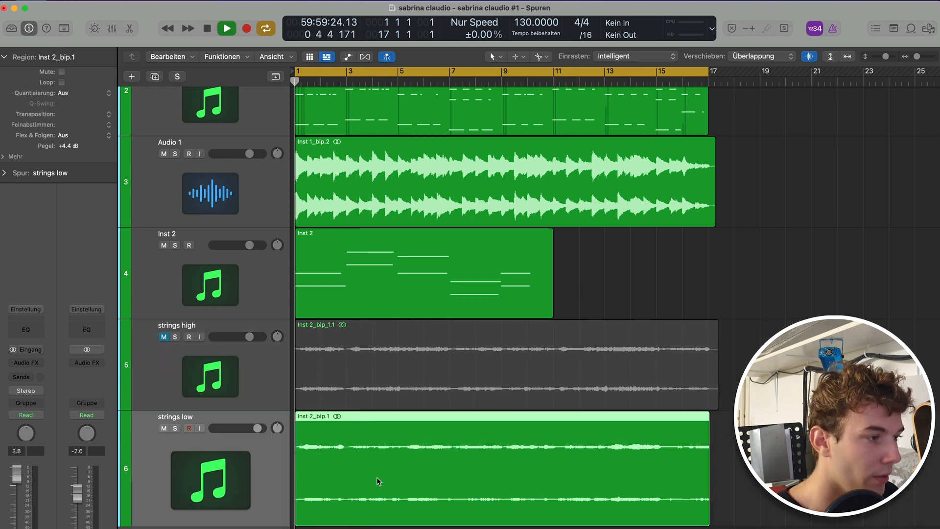
pyautogui.press('space')
# - Set the strings low region's gain to +4.9 dB during playback, then stop and deselect the region
pyautogui.click(538, 438)
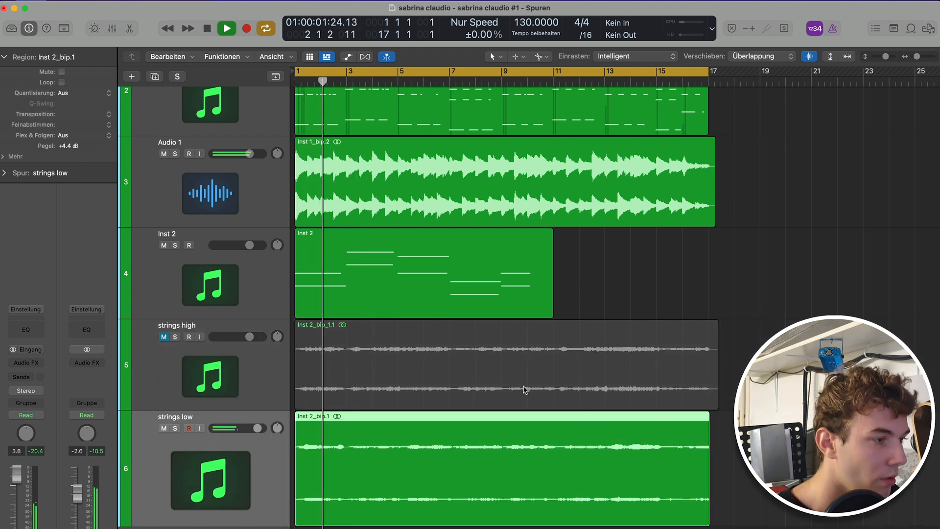
pyautogui.moveTo(78, 145); pyautogui.dragTo(79, 136)
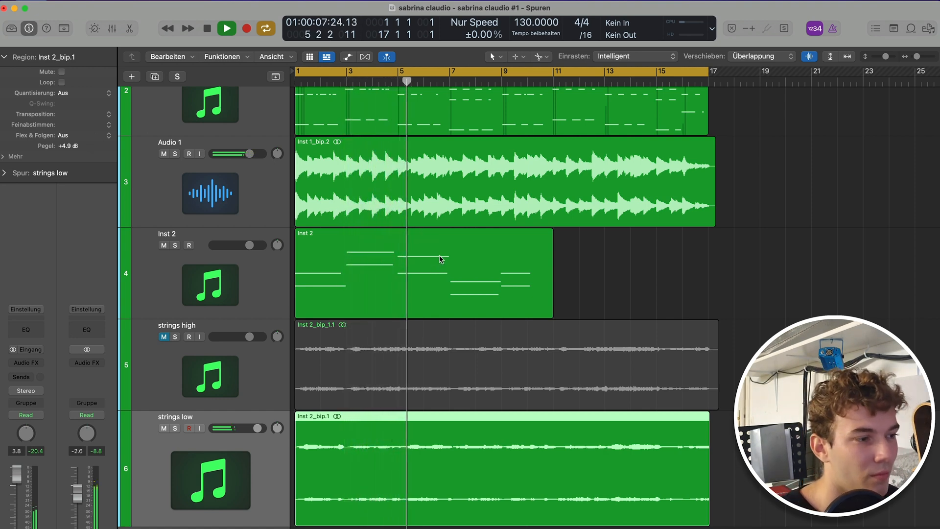
pyautogui.press('space')
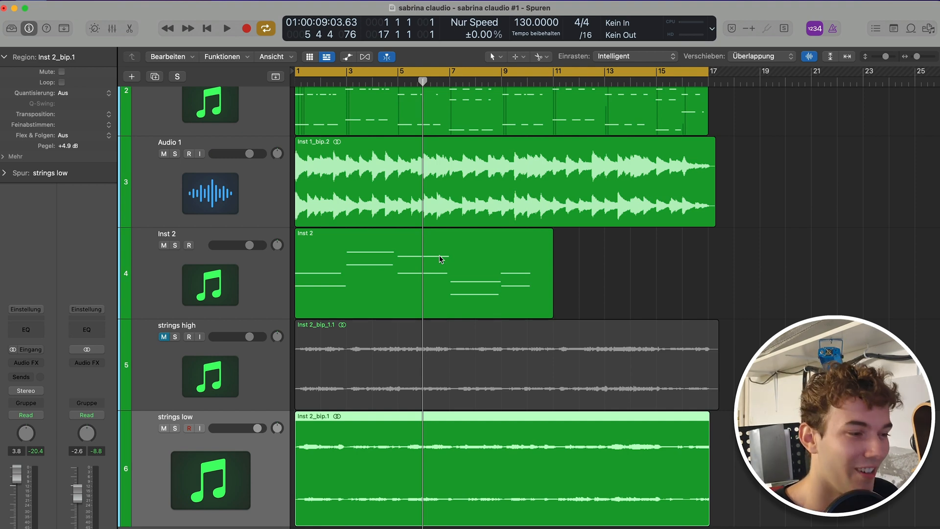
pyautogui.click(675, 250)
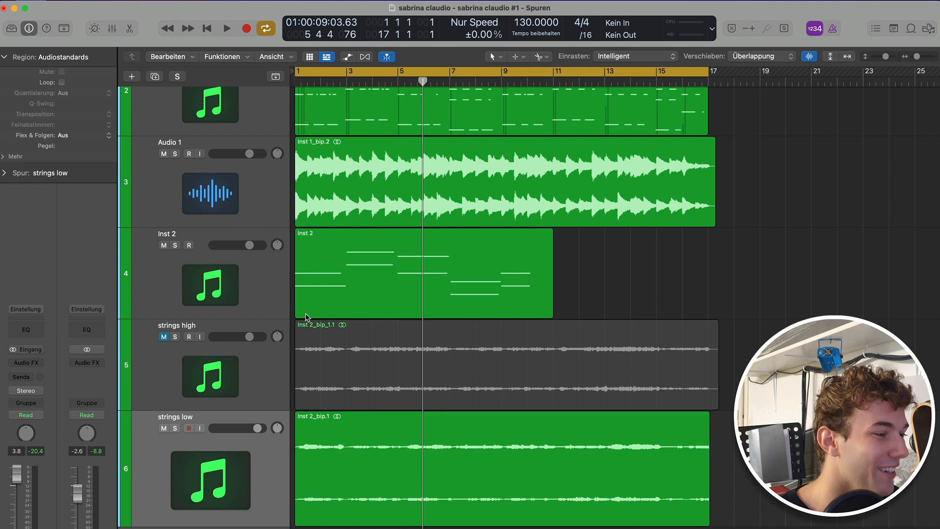
pyautogui.scroll(5, 499, 303)
pyautogui.scroll(-3, 519, 301)
pyautogui.scroll(-3, 542, 300)
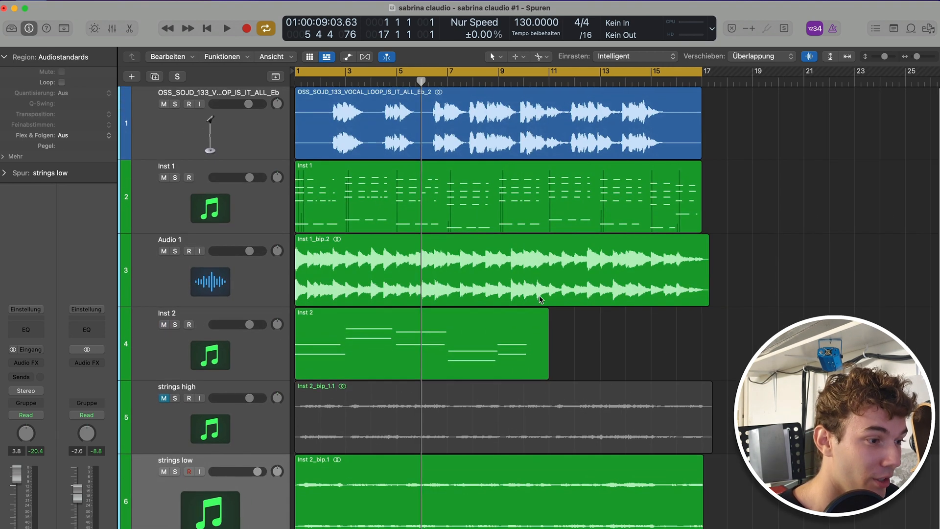
pyautogui.scroll(-2, 595, 316)
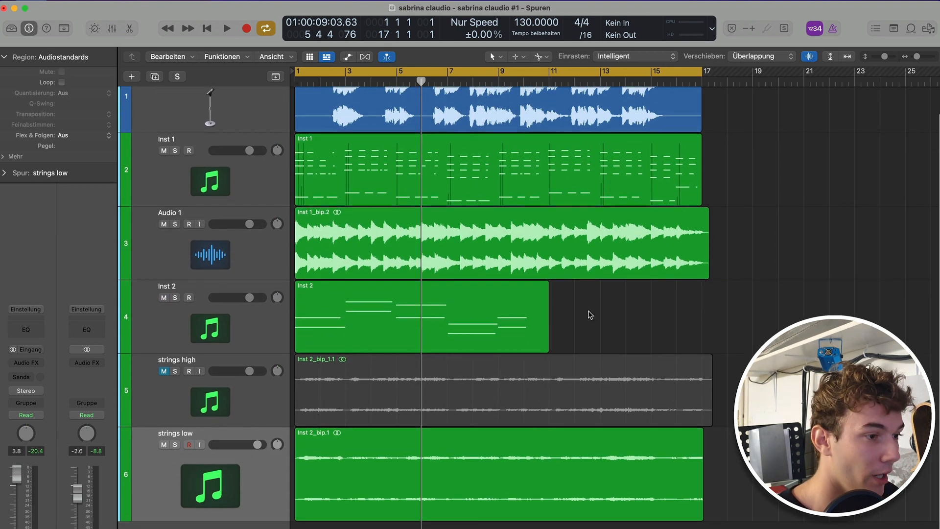
pyautogui.scroll(1, 592, 315)
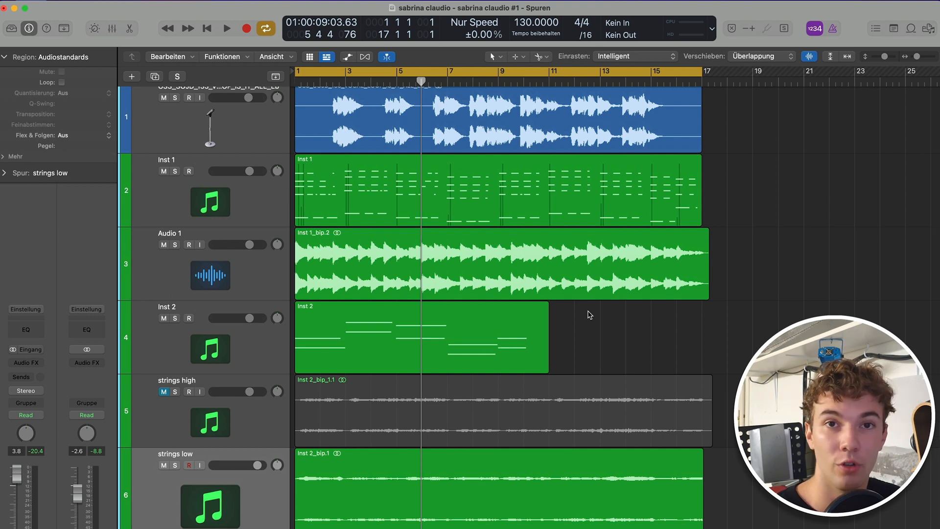
# - Position the acoustic kick sample at the start of bar 1 on the OS_FEEL_kick_acoustic track
pyautogui.scroll(-5, 342, 480)
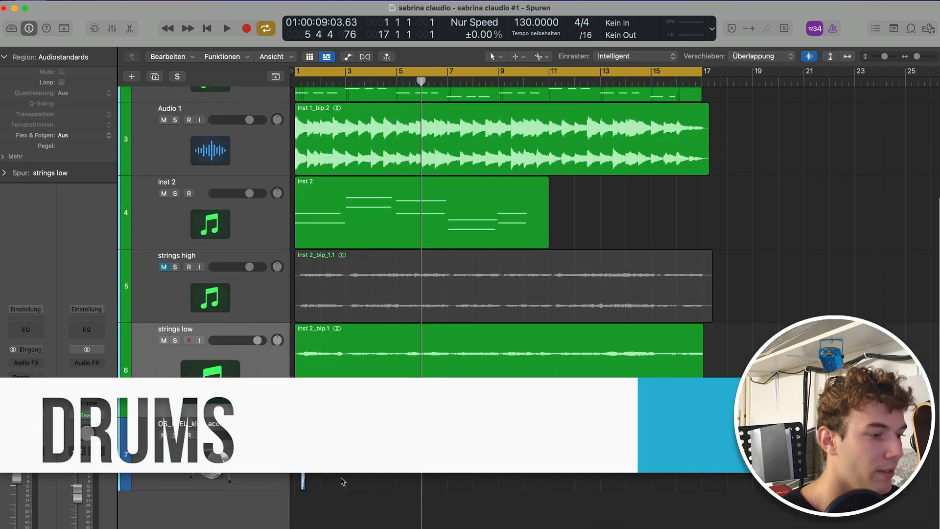
pyautogui.scroll(3, 343, 481)
pyautogui.hscroll(-3, 343, 481)
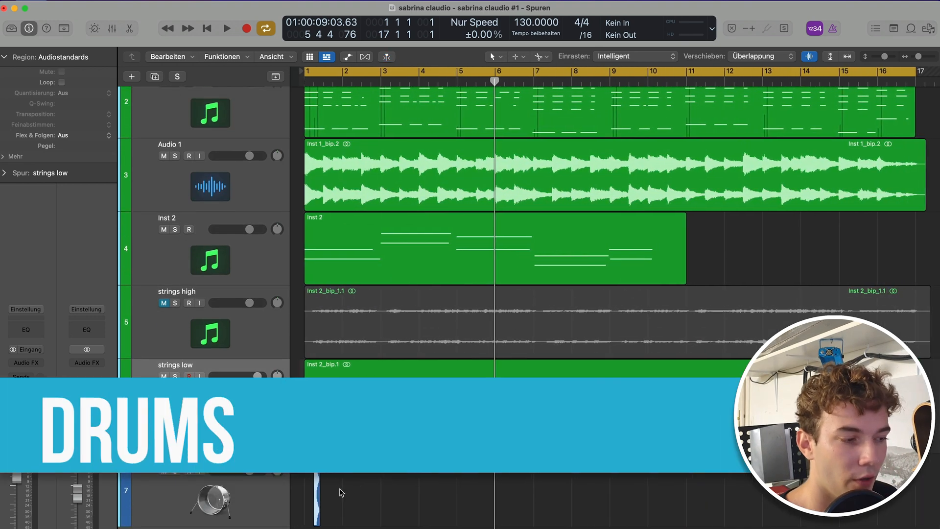
pyautogui.click(308, 496)
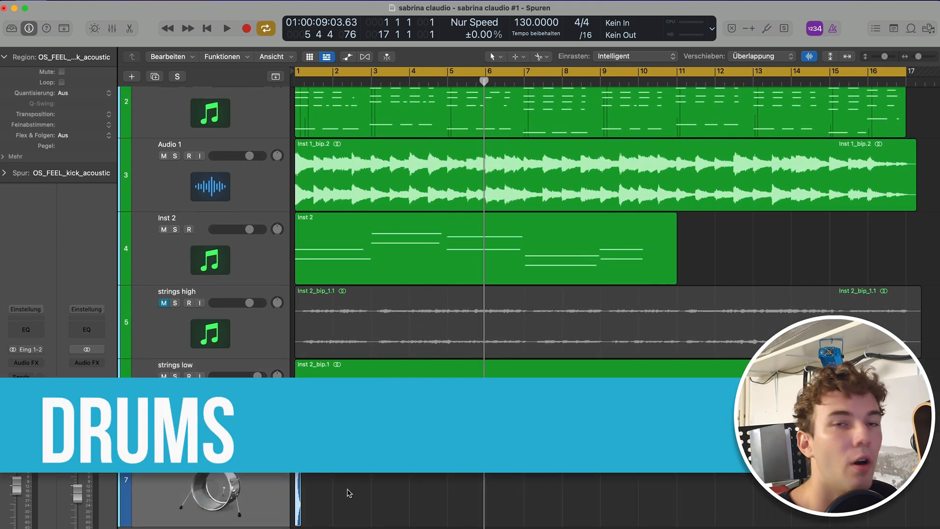
pyautogui.scroll(2, 346, 491)
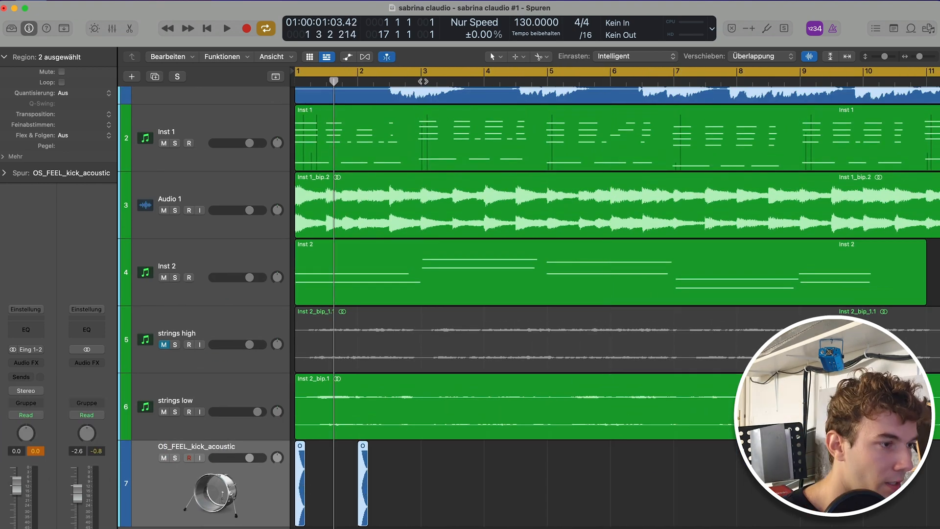
# - Paste the pair of kick regions at bars 3, 5, 7 and 9 to place one kick on each bar
pyautogui.click(423, 81)
pyautogui.press('super+v')
pyautogui.click(547, 83)
pyautogui.press('super+v')
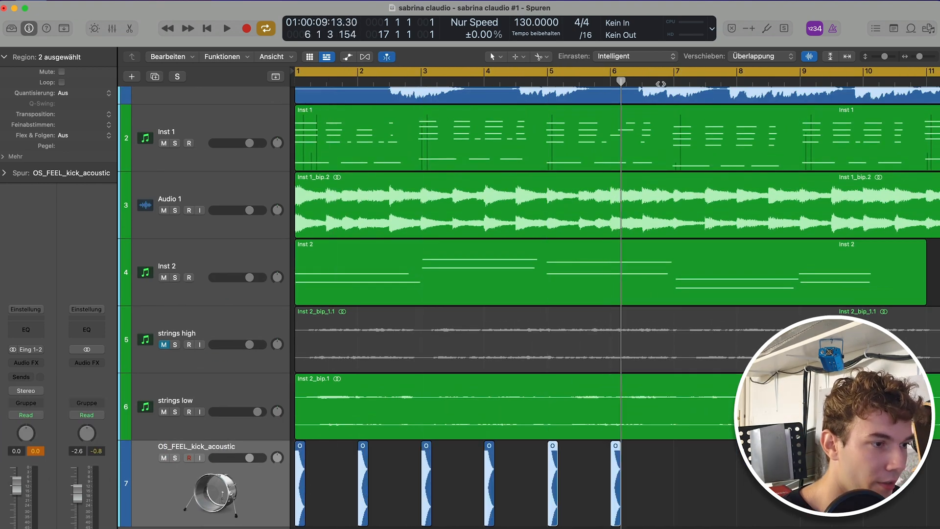
pyautogui.click(676, 82)
pyautogui.press('super+v')
pyautogui.hscroll(3, 734, 101)
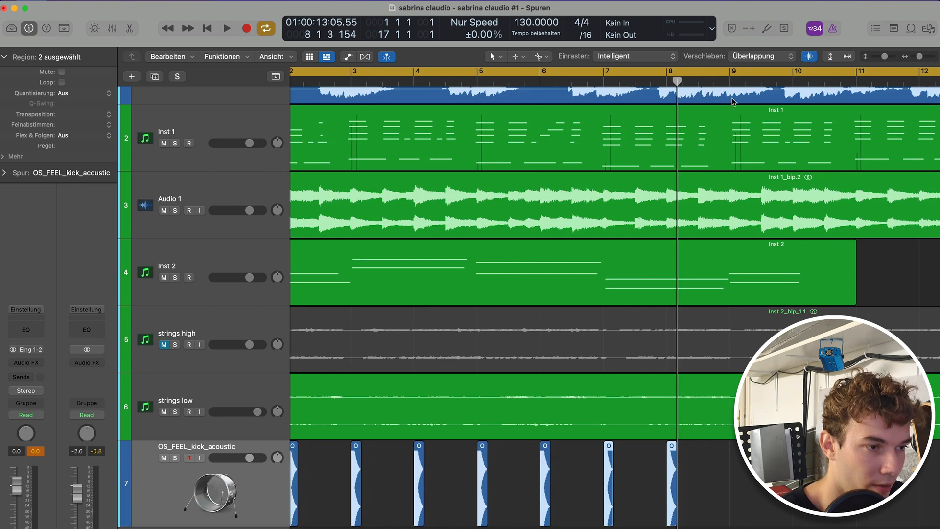
pyautogui.click(733, 82)
pyautogui.press('super+v')
pyautogui.hscroll(2, 733, 88)
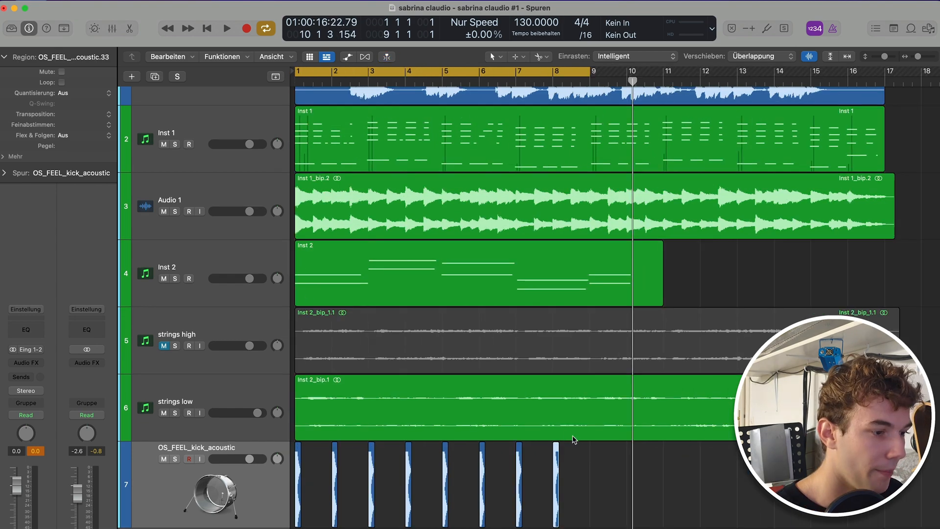
# - Play the kick pattern with the piano and low strings from bar 1 and stop in bar 2
pyautogui.press('space')
pyautogui.scroll(4, 571, 470)
pyautogui.hscroll(-5, 575, 479)
pyautogui.press('space')
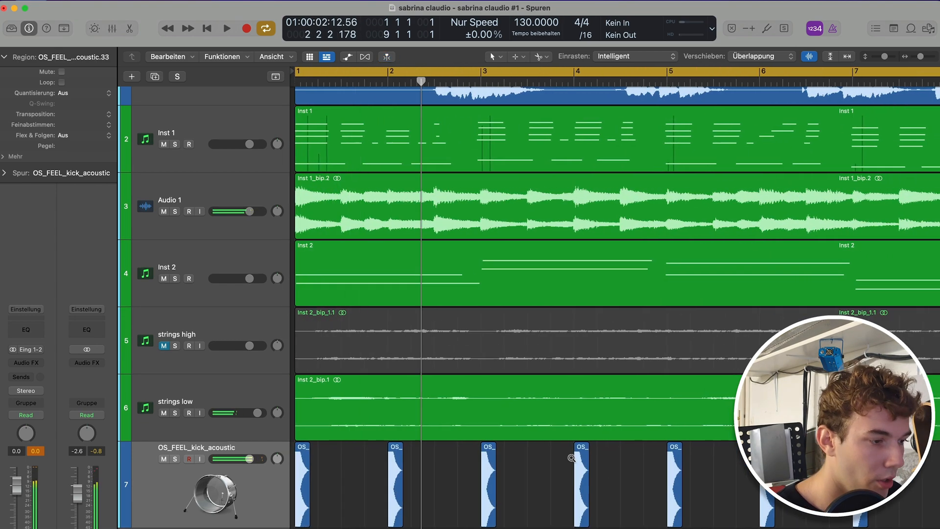
# - Copy the bar 2 kick to half a beat before bar 2 and set the copy's gain to -7.4 dB
pyautogui.scroll(4, 568, 460)
pyautogui.hscroll(-4, 550, 474)
pyautogui.moveTo(513, 489); pyautogui.dragTo(484, 493)
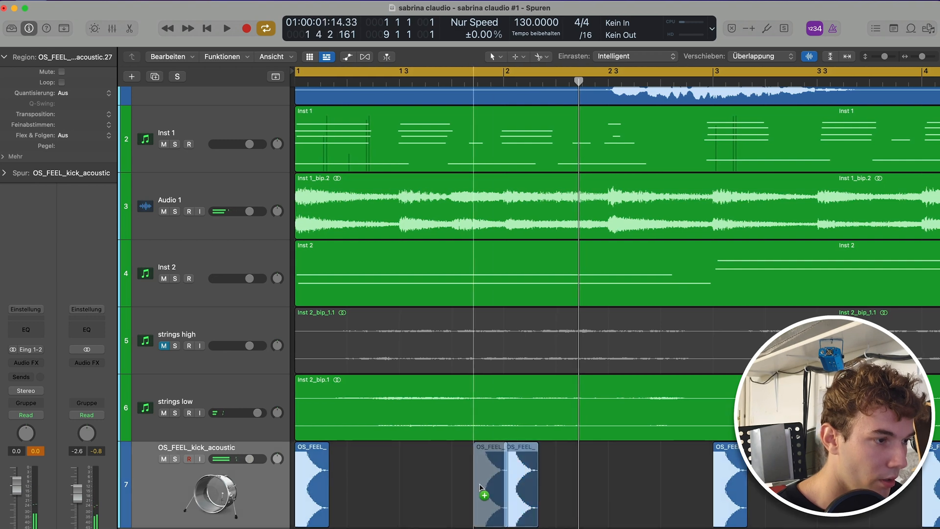
# - Play the kick pattern from bar 1 and stop in bar 3
pyautogui.press('space')
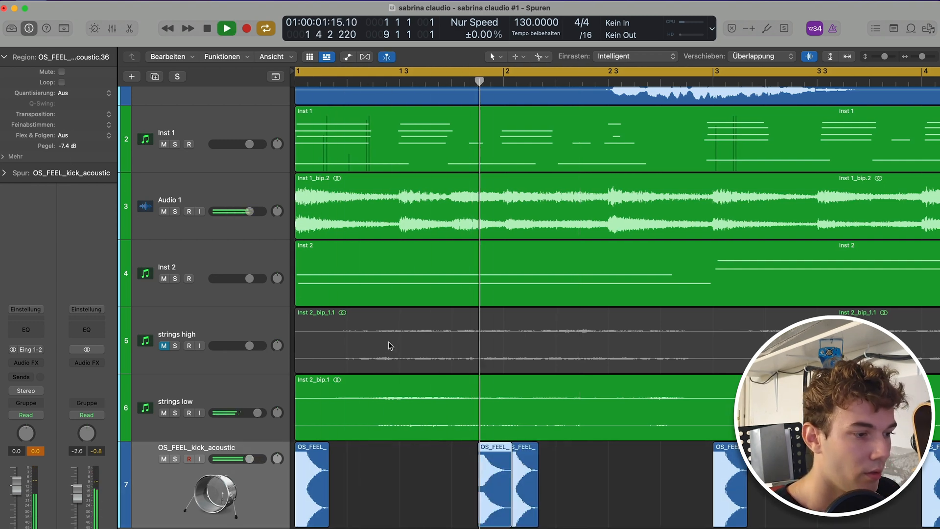
pyautogui.scroll(-3, 637, 490)
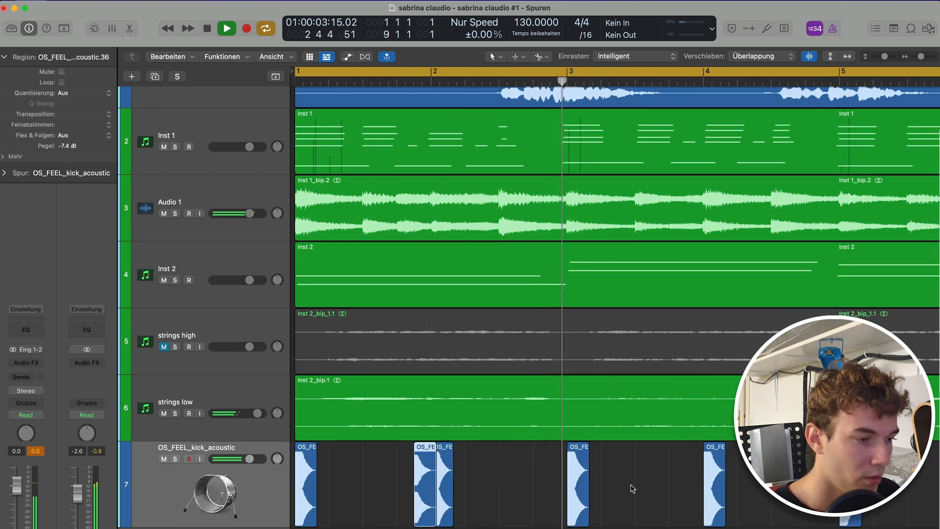
pyautogui.scroll(-2, 633, 484)
pyautogui.press('space')
# - Replace the single kicks at bars 4, 6 and 8 with copies of the bar 2 kick pair
pyautogui.click(576, 480)
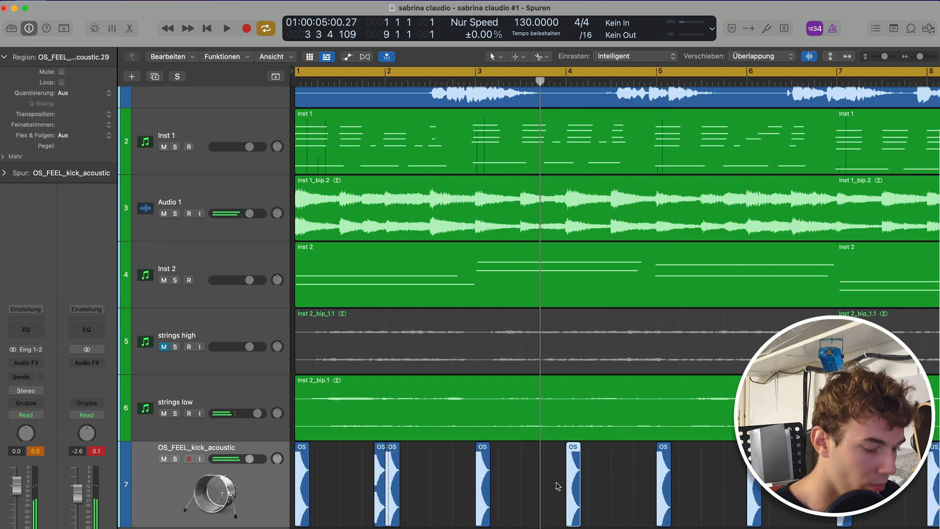
pyautogui.press('Delete')
pyautogui.moveTo(414, 475); pyautogui.dragTo(357, 478)
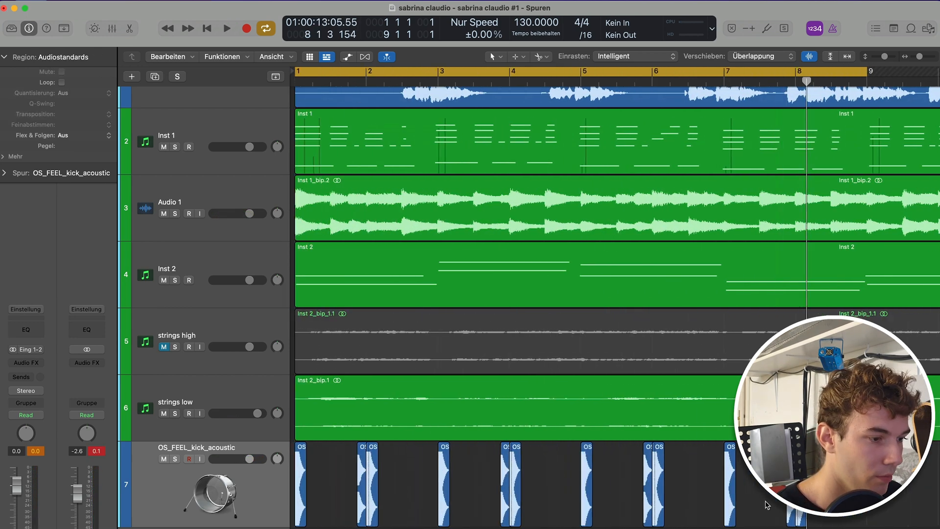
# - Move the JSB_VB_rim_soft sample to beat 3 of bar 1 and paste copies on beat 3 of the following bars
pyautogui.scroll(-2, 703, 481)
pyautogui.scroll(-2, 420, 457)
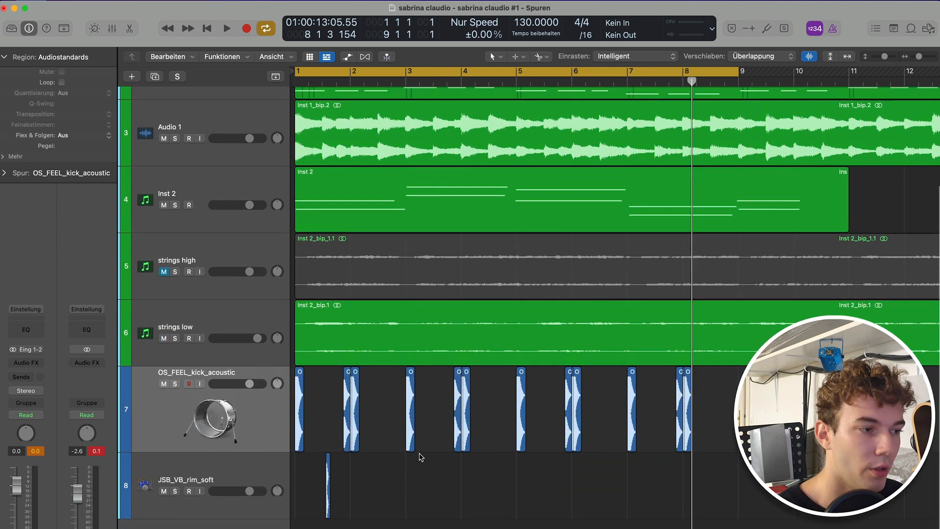
pyautogui.scroll(3, 352, 494)
pyautogui.scroll(5, 352, 495)
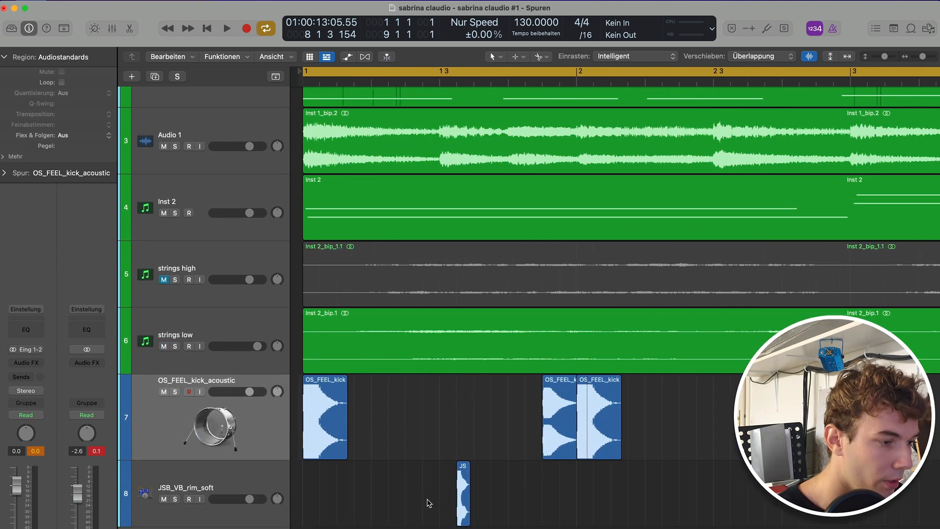
pyautogui.moveTo(506, 494); pyautogui.dragTo(413, 502)
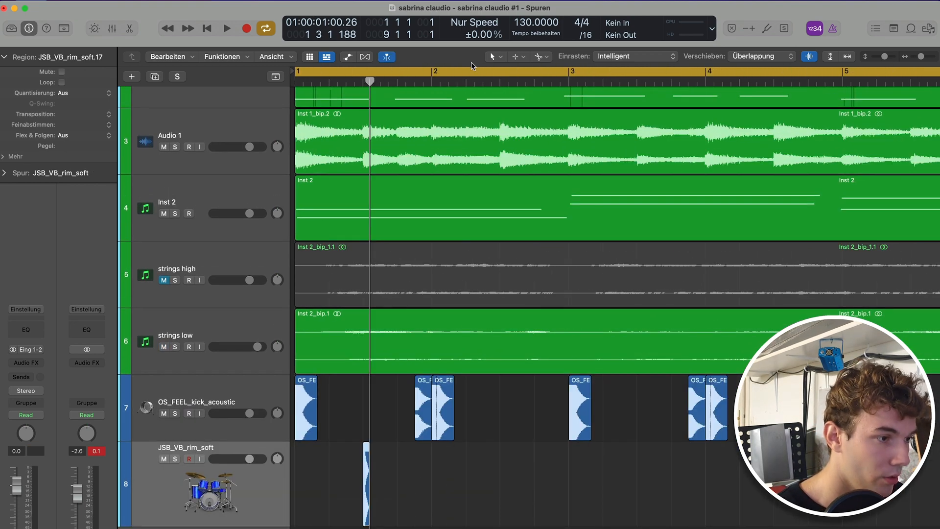
pyautogui.click(503, 83)
pyautogui.press('super+v')
pyautogui.press('space')
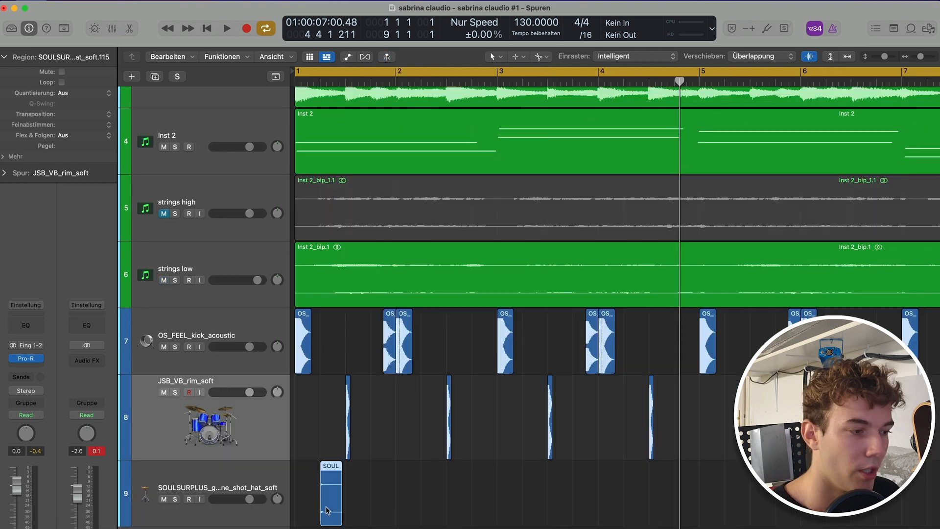
# - Move the SOULSURPLUS soft hi-hat sample to the start of bar 1 and duplicate it on every beat through bar 3
pyautogui.moveTo(338, 507); pyautogui.dragTo(314, 507)
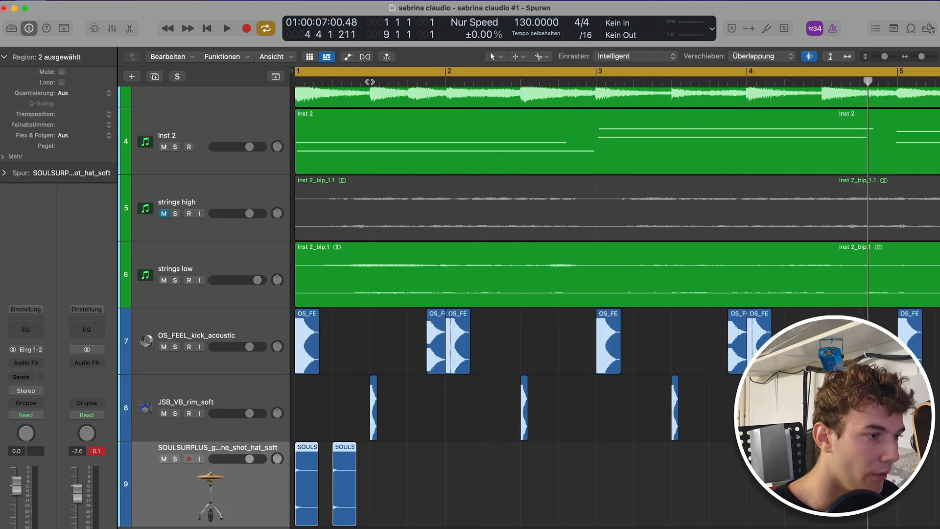
pyautogui.click(371, 84)
pyautogui.press('super+v')
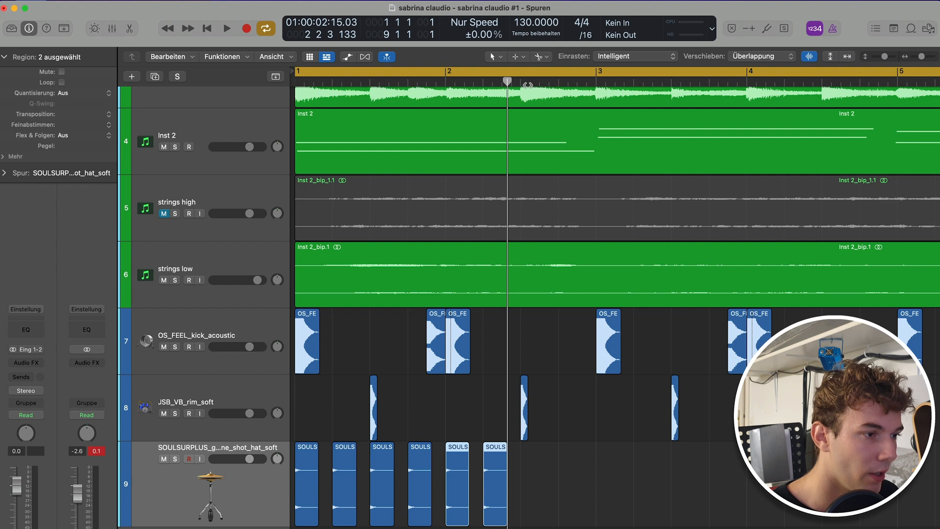
pyautogui.click(524, 84)
pyautogui.press('super+v')
pyautogui.click(595, 82)
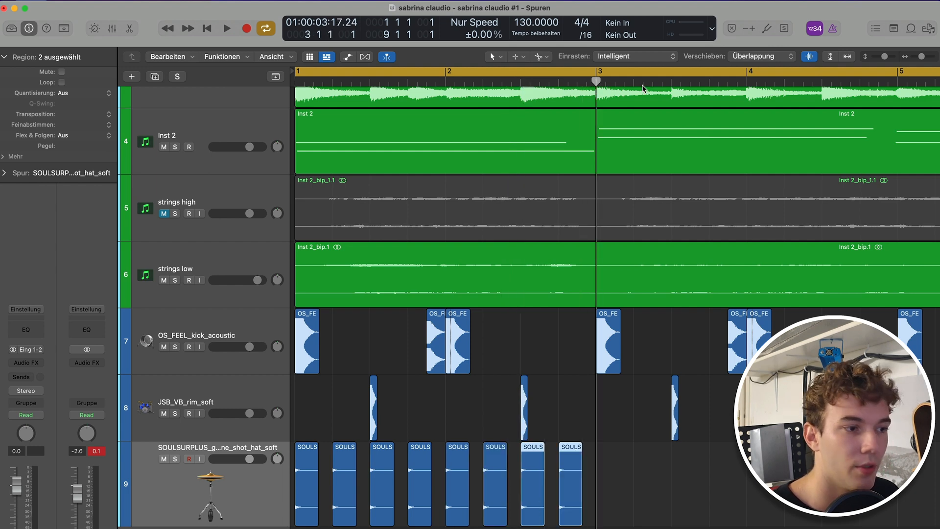
pyautogui.press('super+v')
pyautogui.click(673, 83)
pyautogui.press('super+v')
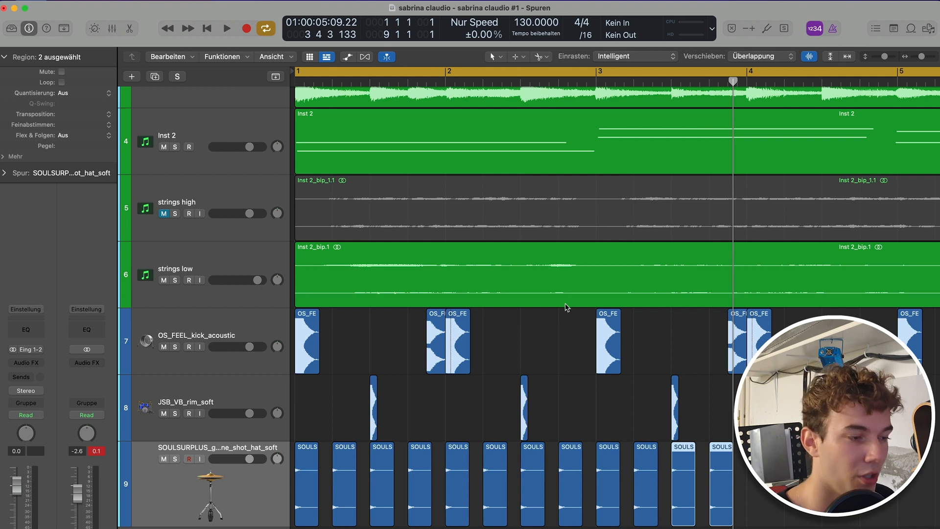
# - Lower the soft hi-hat track's volume to -4.6 dB and play the pattern to check the level
pyautogui.click(551, 347)
pyautogui.scroll(-3, 552, 341)
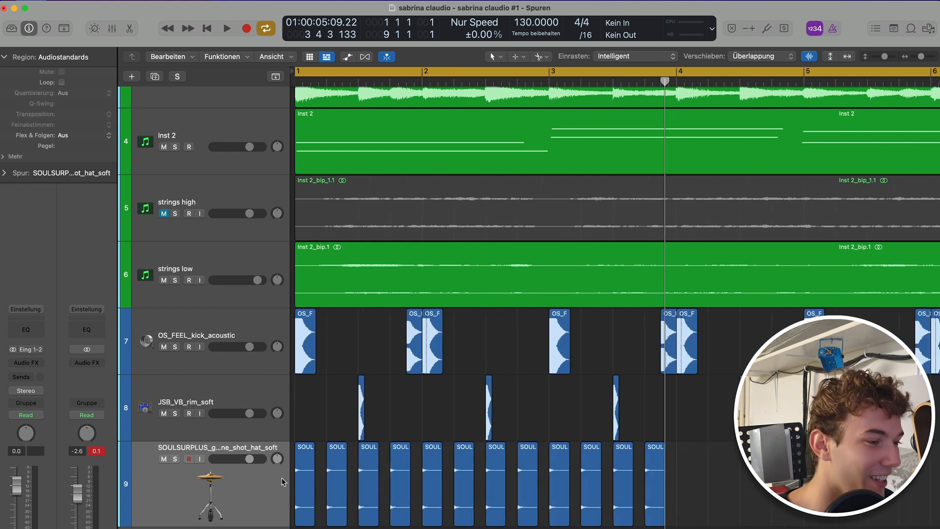
pyautogui.moveTo(249, 459); pyautogui.dragTo(240, 460)
pyautogui.press('space')
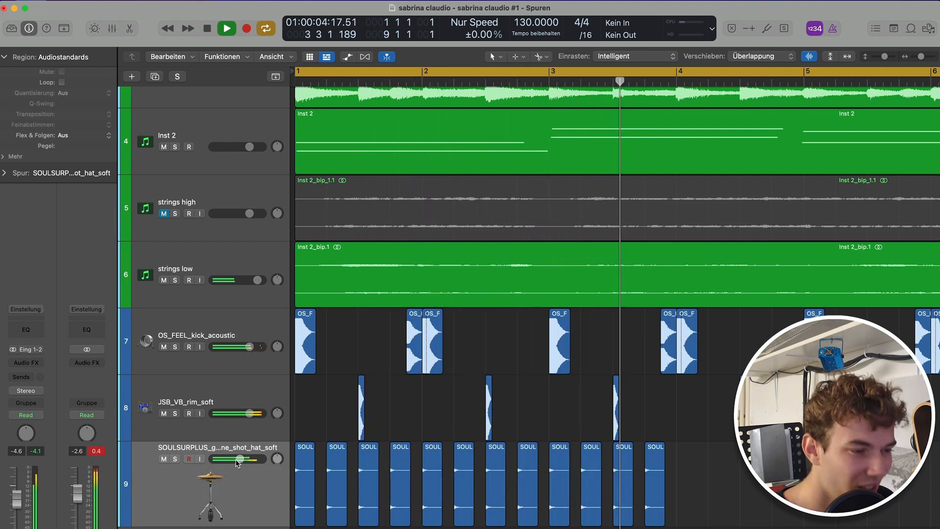
pyautogui.press('space')
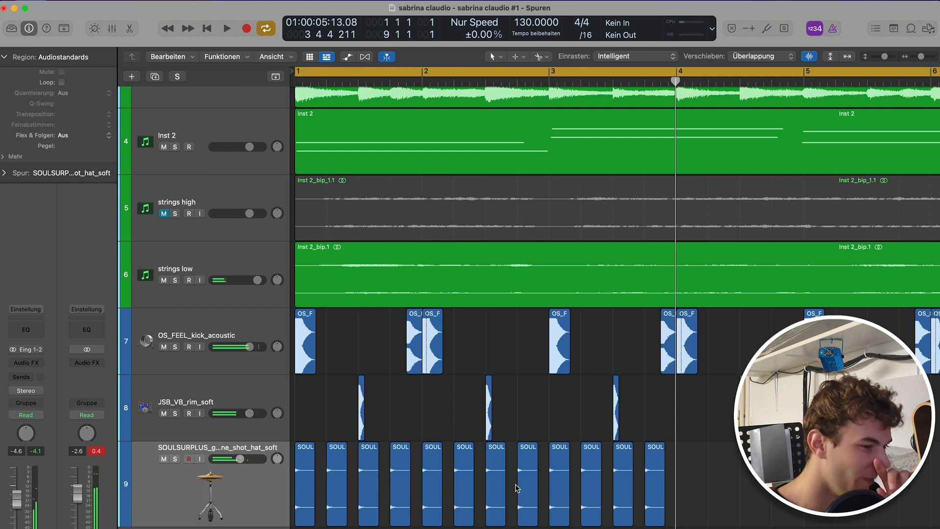
# - Paste the twelve soft hi-hat regions at bars 4 and 7 and delete the copies from bar 9 onward
pyautogui.press('super+Left')
pyautogui.press('super+Left')
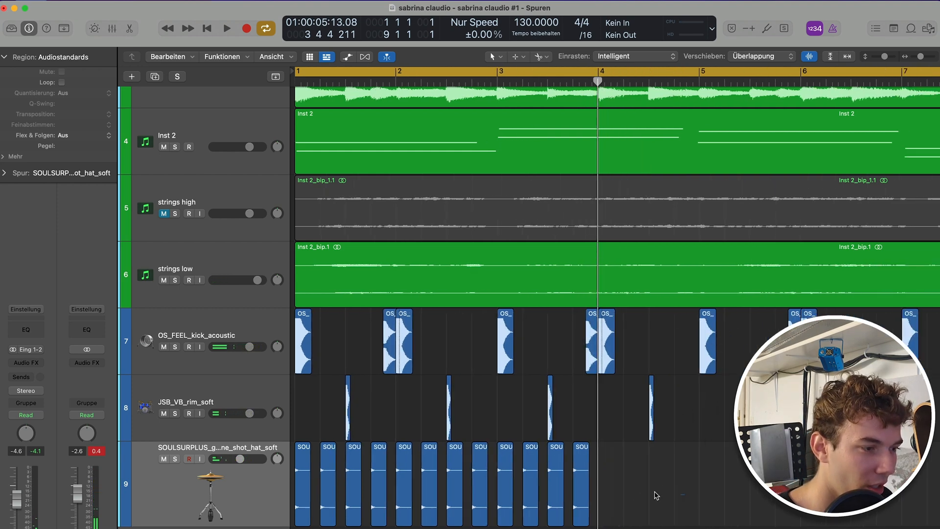
pyautogui.click(160, 458)
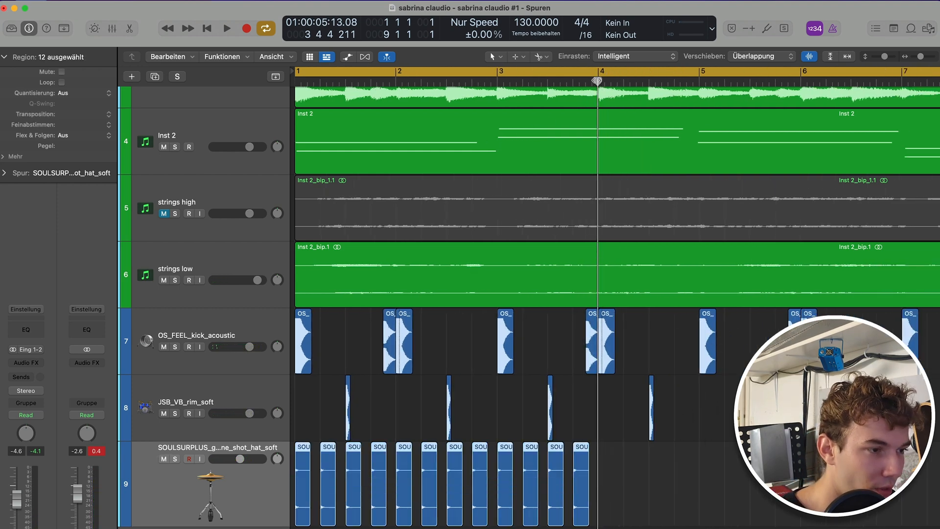
pyautogui.moveTo(597, 81); pyautogui.dragTo(598, 80)
pyautogui.press('super+v')
pyautogui.hscroll(5, 672, 146)
pyautogui.click(635, 81)
pyautogui.press('super+v')
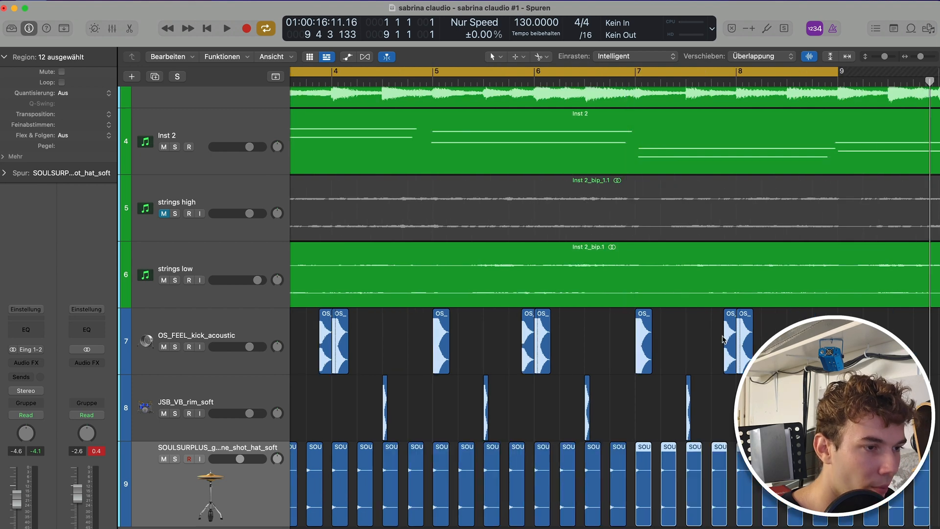
pyautogui.hscroll(5, 723, 340)
pyautogui.moveTo(785, 485); pyautogui.dragTo(683, 462)
pyautogui.press('BackSpace')
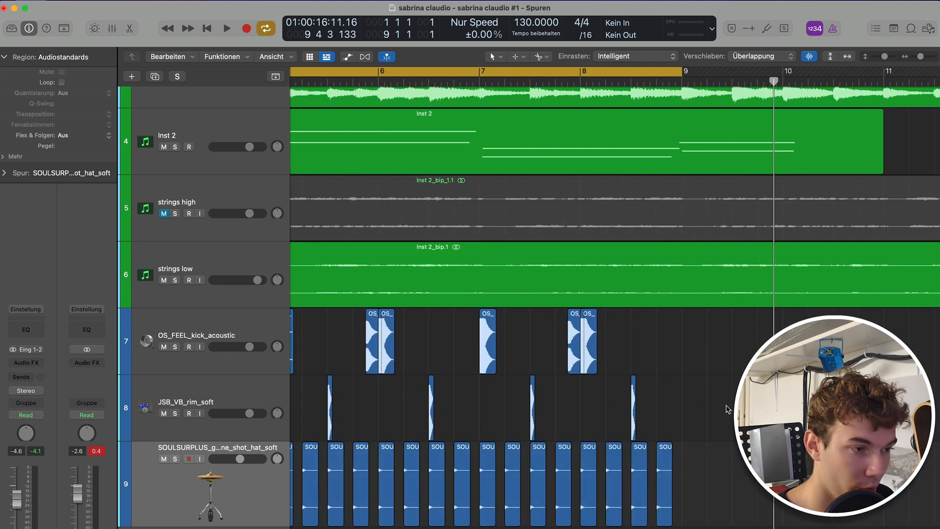
# - Play the drum pattern and lower the TS_NEON half-open hi-hat track's volume to -5.5 dB
pyautogui.press('space')
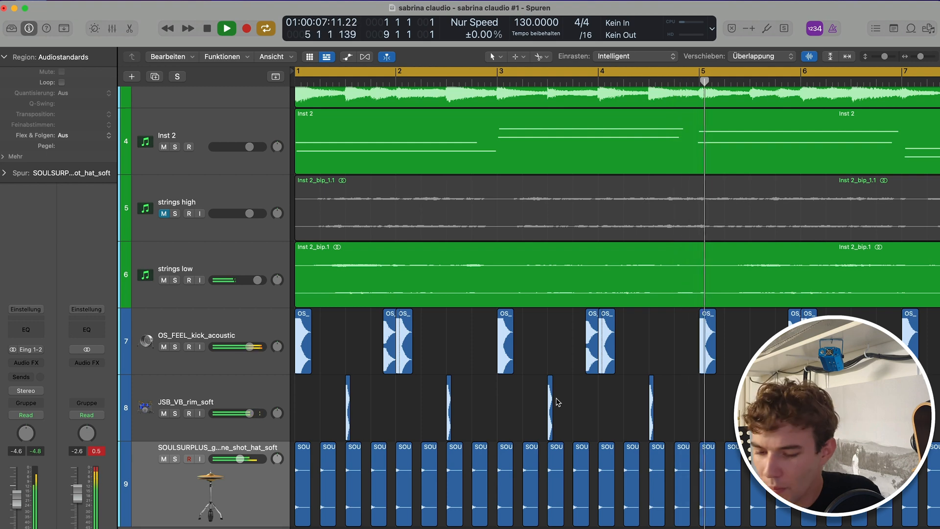
pyautogui.press('space')
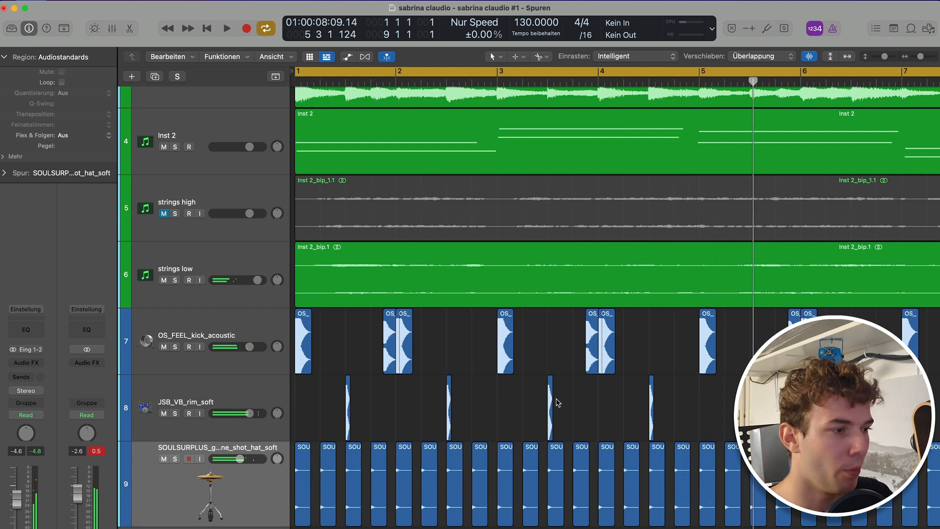
pyautogui.scroll(-2, 586, 340)
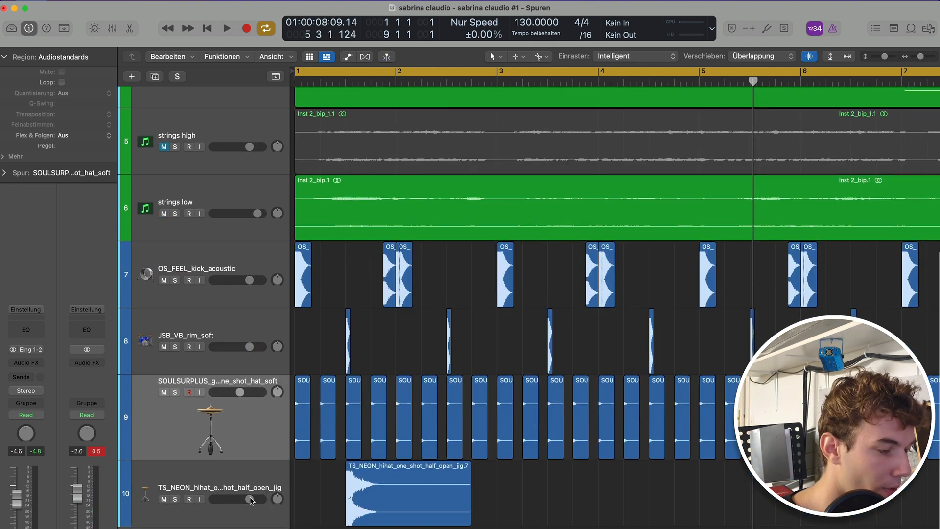
pyautogui.press('Return')
pyautogui.press('space')
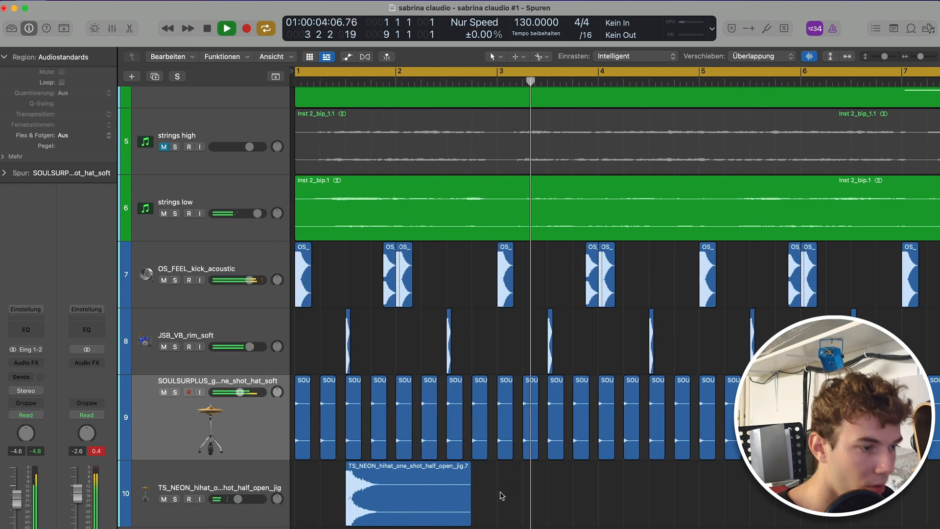
pyautogui.press('space')
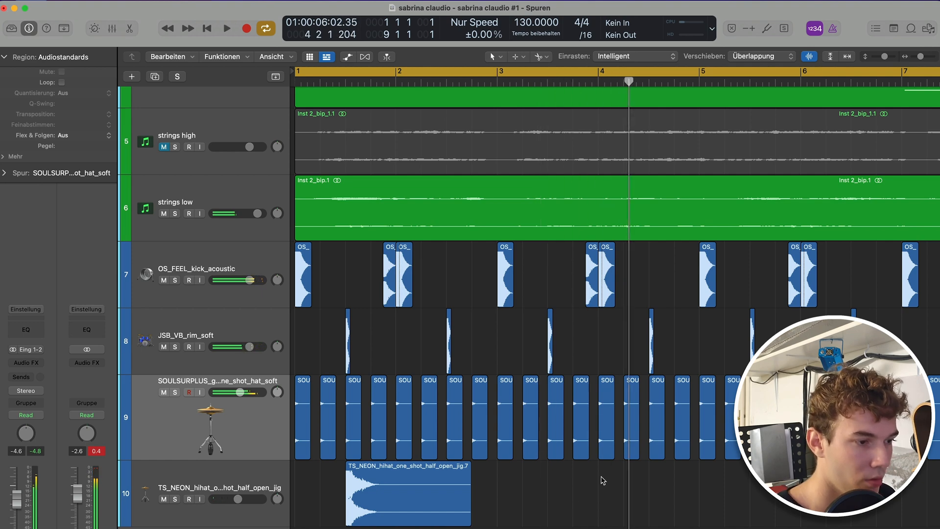
# - Delete the soft hi-hat on beat 2 of bar 4 and move the half-open hi-hat region there
pyautogui.click(632, 443)
pyautogui.press('Delete')
pyautogui.moveTo(423, 494); pyautogui.dragTo(705, 519)
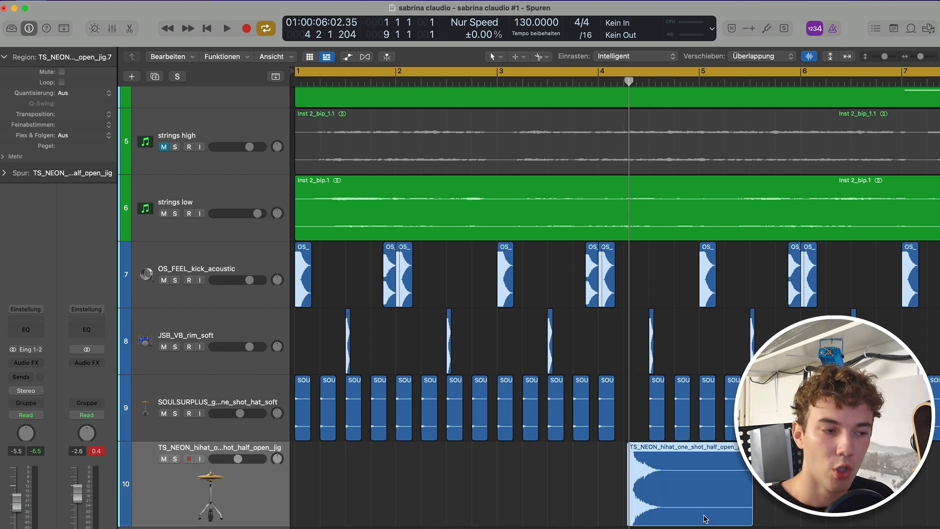
pyautogui.scroll(5, 706, 269)
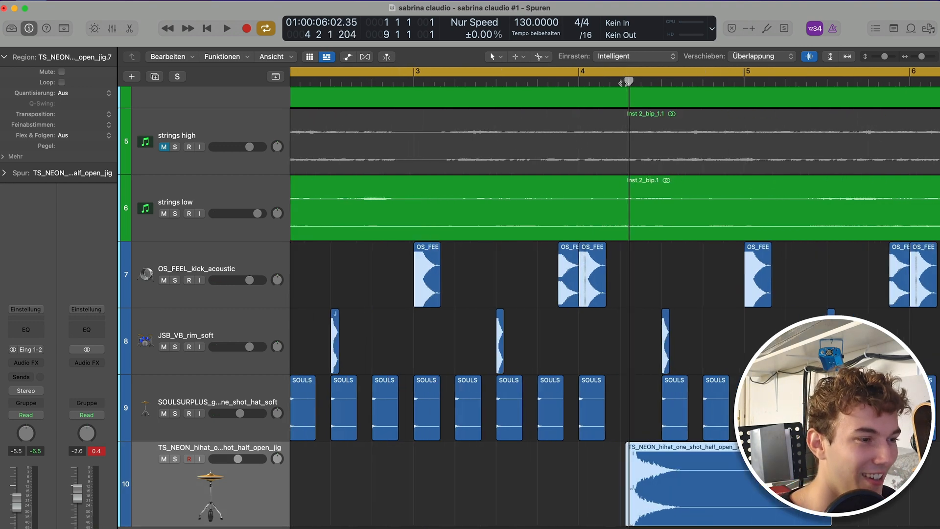
pyautogui.moveTo(627, 82); pyautogui.dragTo(622, 82)
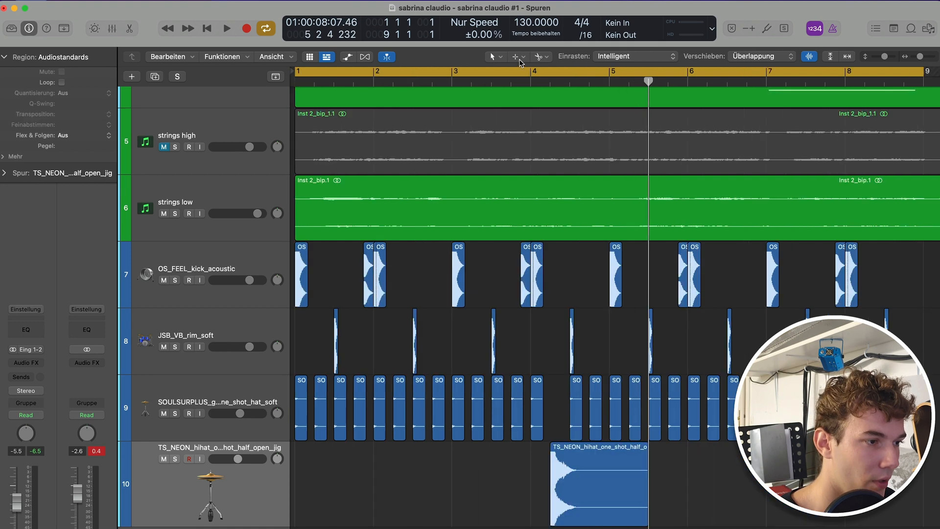
# - Turn off cycle mode and play the beat from bar 3 into bar 7
pyautogui.click(494, 73)
pyautogui.click(462, 82)
pyautogui.press('space')
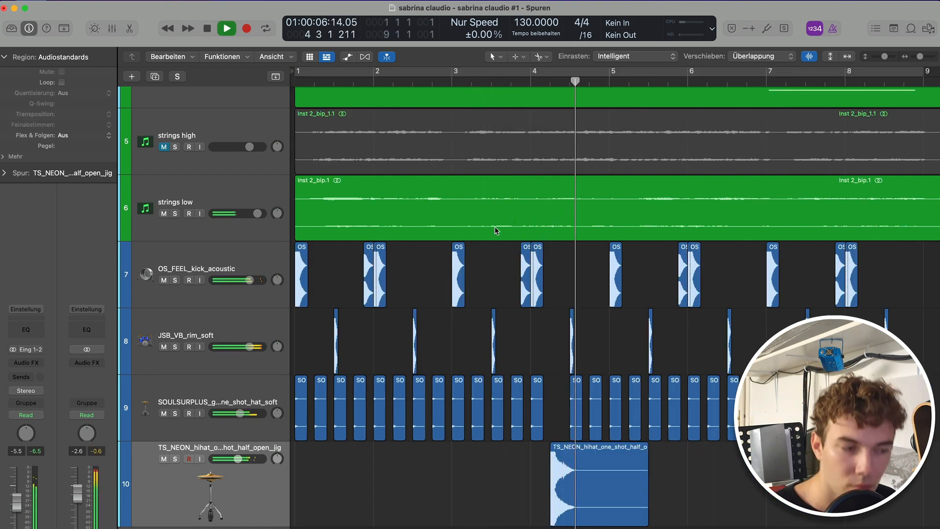
pyautogui.press('space')
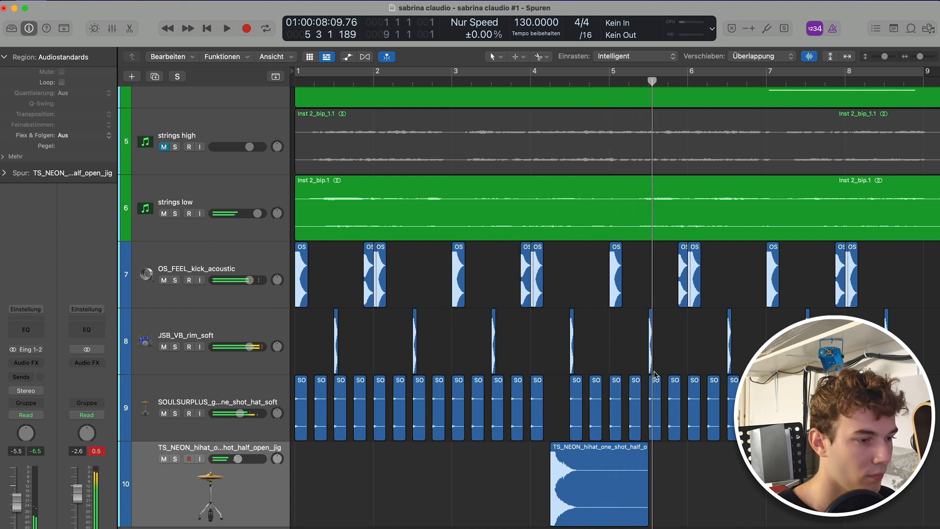
pyautogui.press('space')
pyautogui.scroll(1, 656, 376)
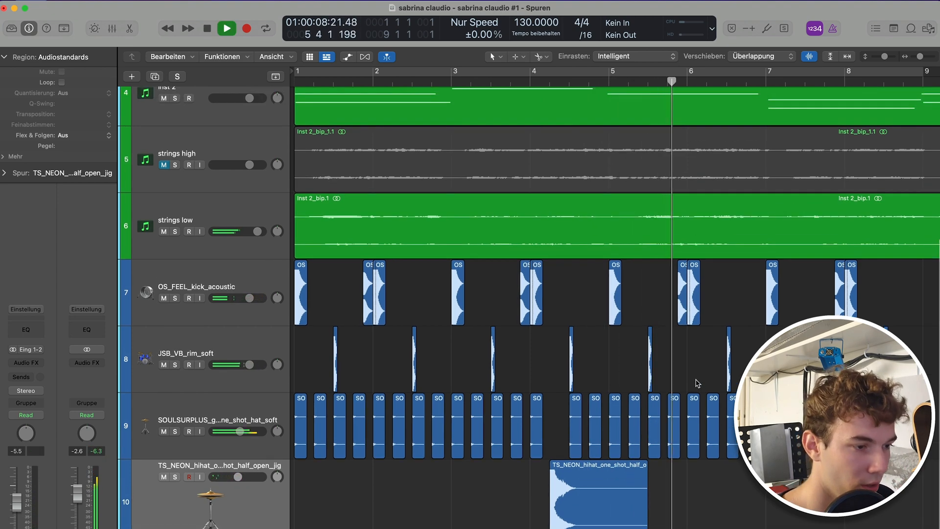
pyautogui.scroll(-1, 697, 383)
pyautogui.scroll(-1, 700, 381)
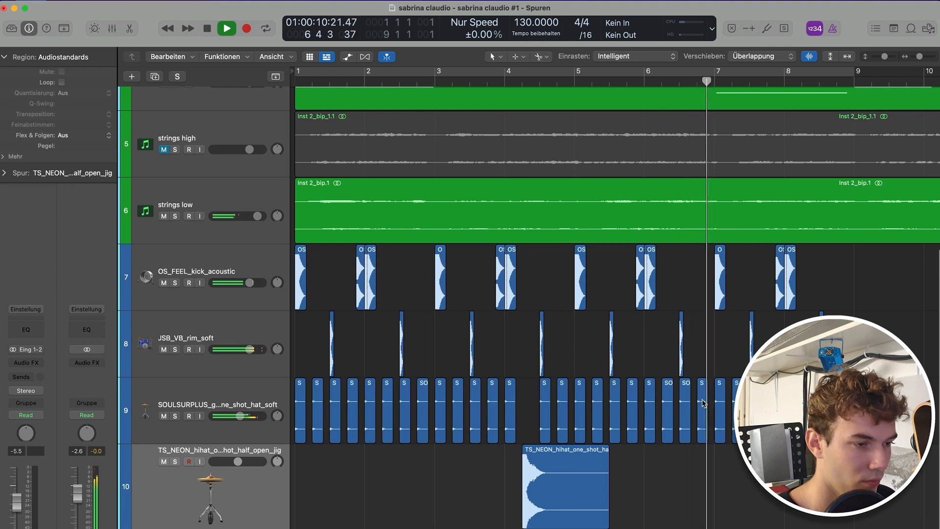
pyautogui.press('space')
# - Delete the soft hi-hat at the start of bar 7 and place a copy of the half-open hi-hat there
pyautogui.click(717, 428)
pyautogui.press('Delete')
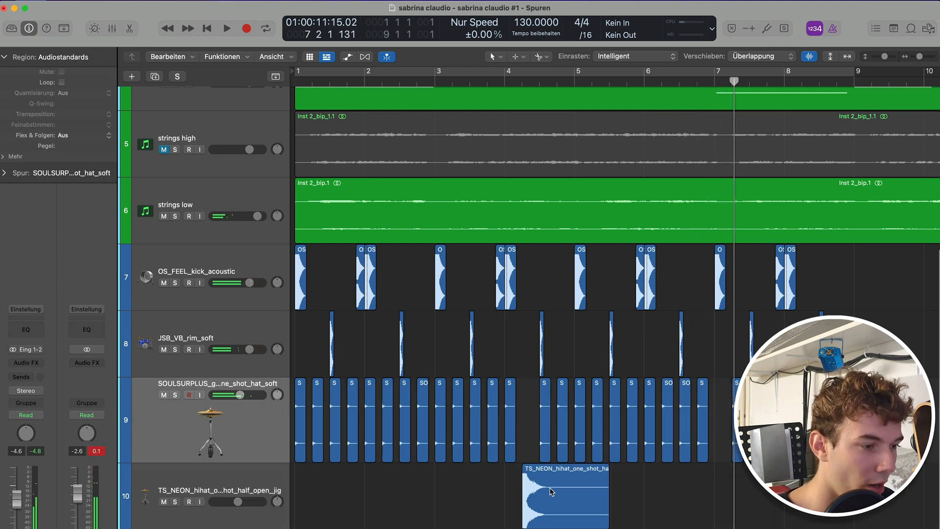
pyautogui.moveTo(552, 492); pyautogui.dragTo(744, 510)
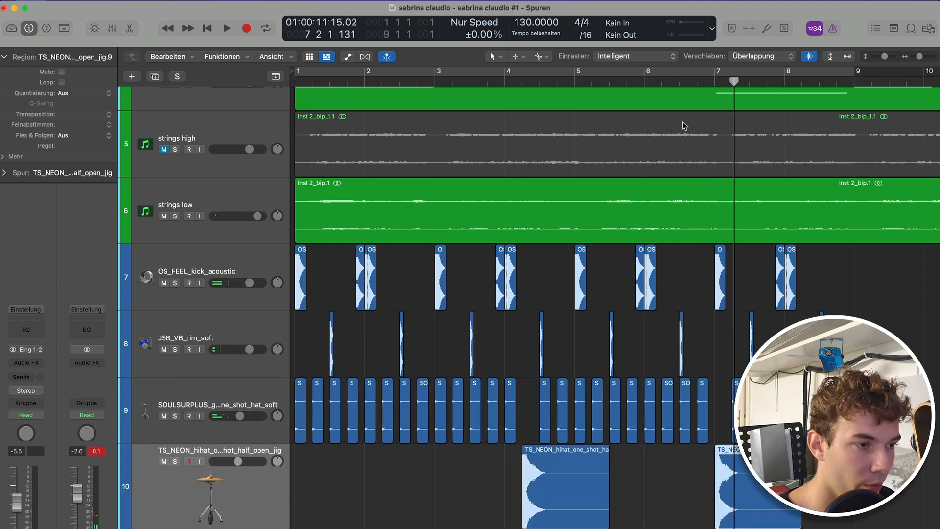
# - Play the beat from beat 2 of bar 6 and turn the bar 1 to 9 cycle back on
pyautogui.click(662, 84)
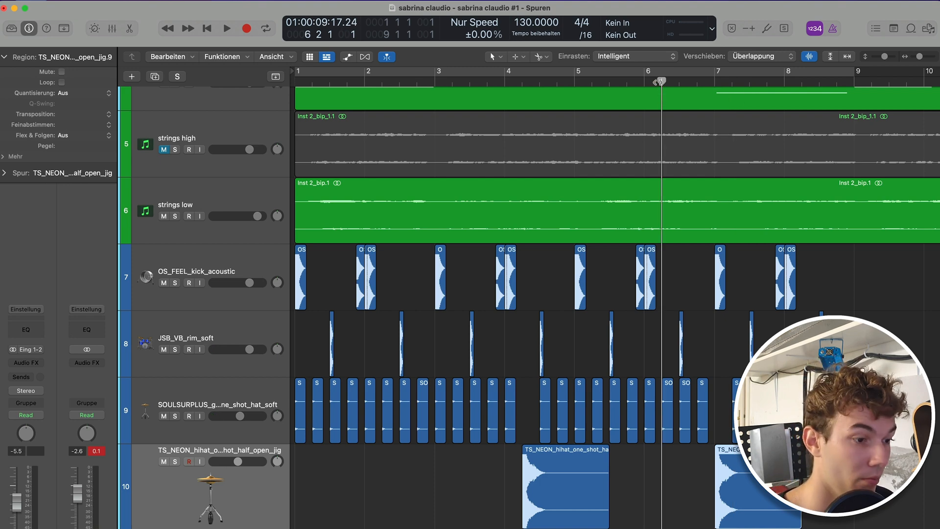
pyautogui.press('space')
pyautogui.click(661, 74)
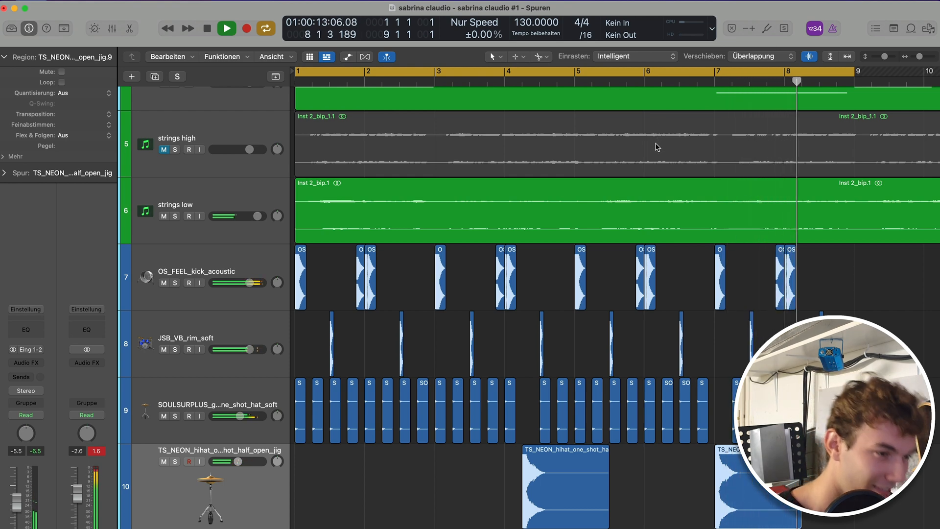
# - Stop playback, move the half-open hi-hat from bar 7 to beat 4 of bar 8 and delete the soft hi-hat there
pyautogui.press('space')
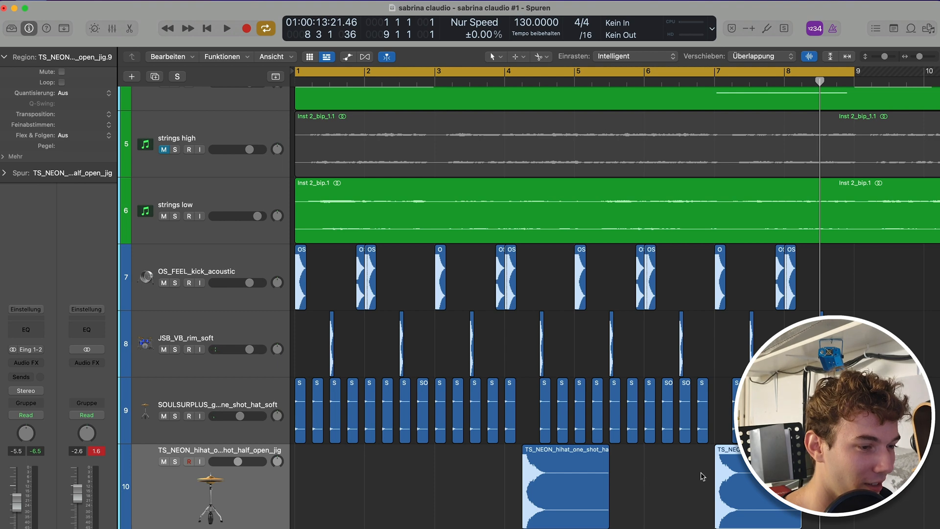
pyautogui.moveTo(764, 482); pyautogui.dragTo(890, 482)
pyautogui.click(844, 411)
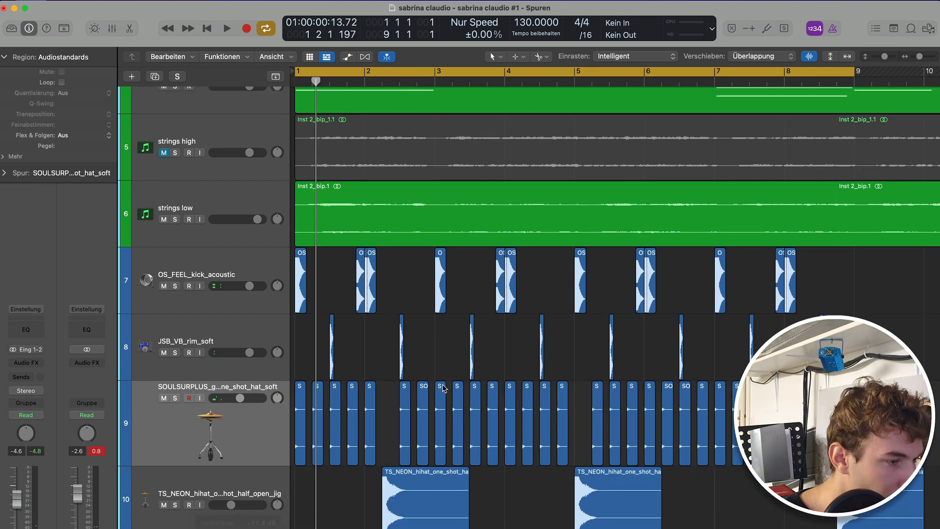
# - Look over the revised hi-hat pattern and the whole arrangement from the vocal loop down to the half-open hi-hat track
pyautogui.scroll(-4, 442, 388)
pyautogui.scroll(3, 442, 388)
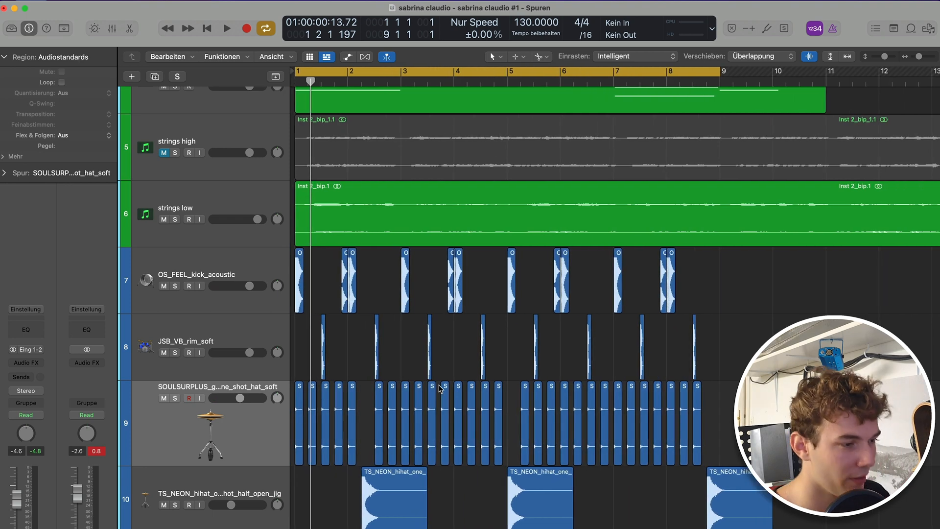
pyautogui.scroll(-1, 441, 389)
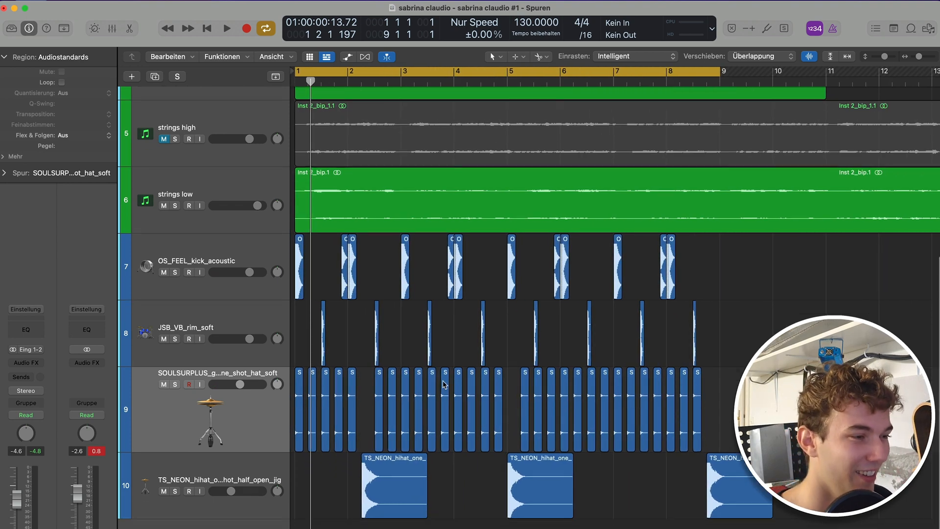
pyautogui.scroll(5, 446, 386)
pyautogui.scroll(-5, 461, 384)
pyautogui.scroll(1, 468, 379)
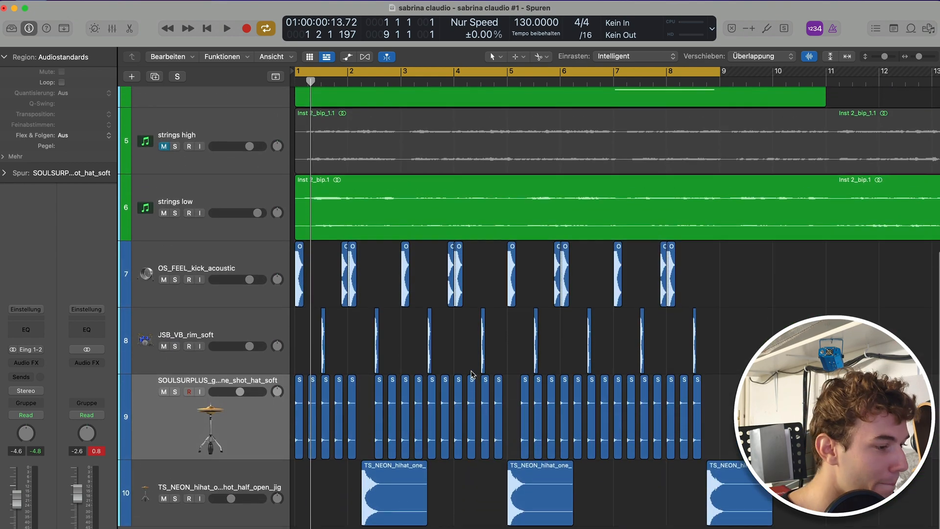
pyautogui.scroll(-4, 465, 375)
pyautogui.scroll(3, 468, 371)
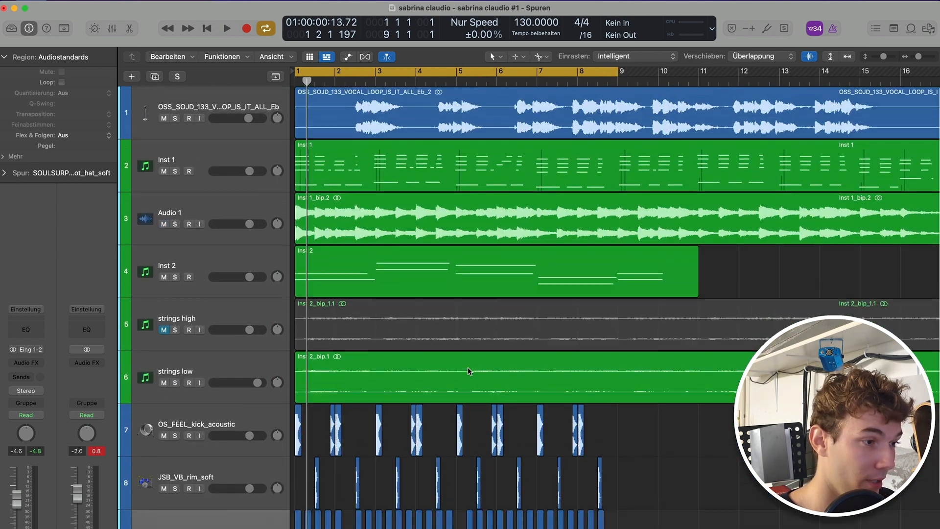
pyautogui.scroll(1, 468, 372)
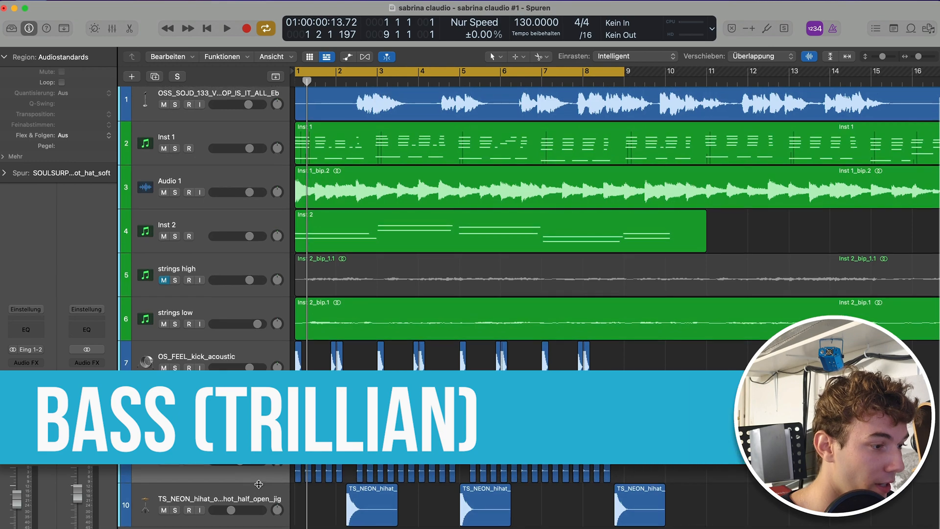
# - Add a Trilian software instrument track below the half-open hi-hat track, with the TR-Modern 4-string - Full Range bass loaded
pyautogui.click(257, 483)
pyautogui.click(131, 78)
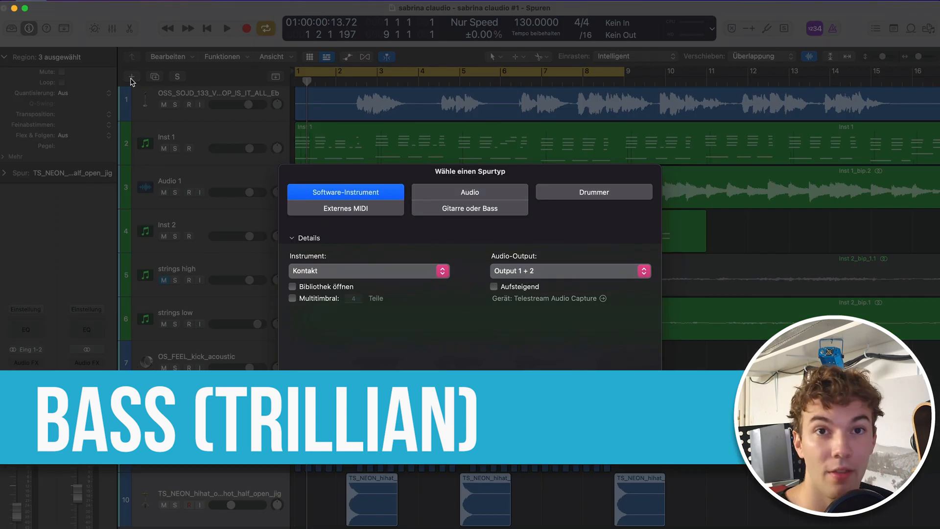
pyautogui.click(318, 269)
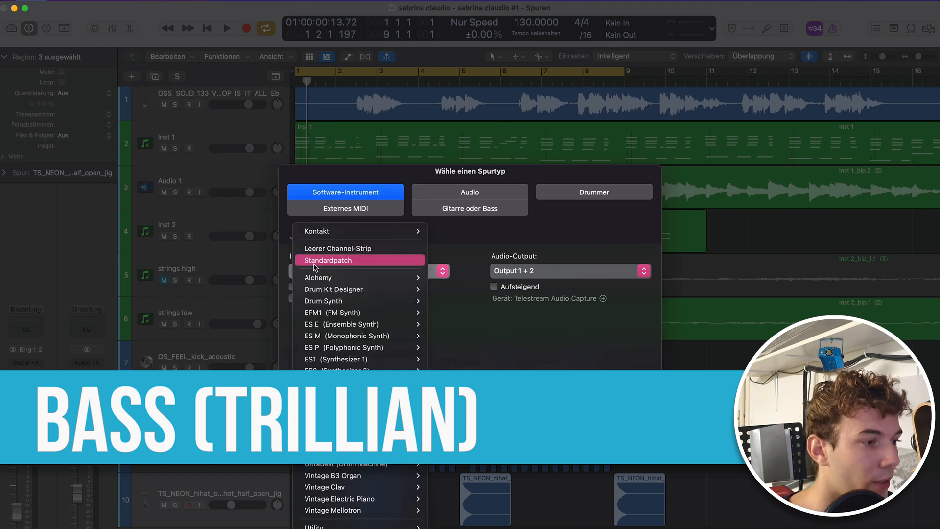
pyautogui.moveTo(361, 528)
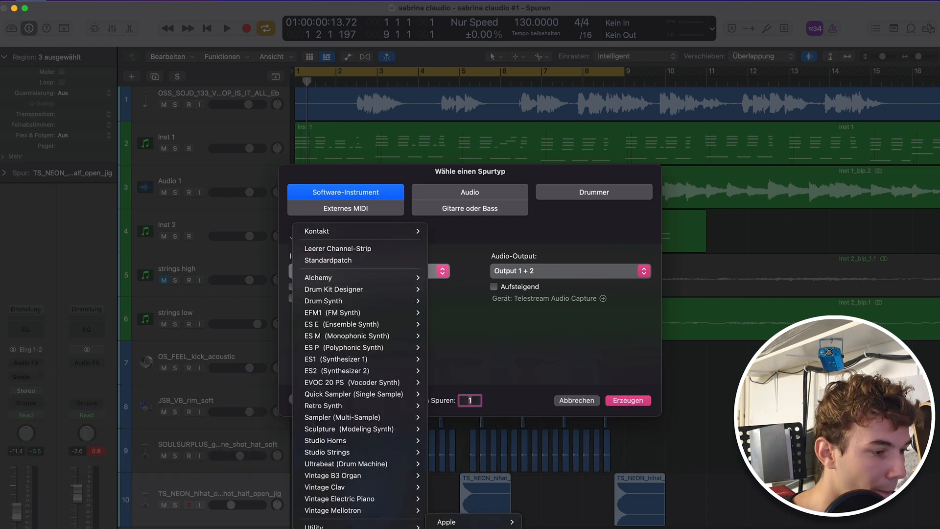
pyautogui.click(588, 528)
pyautogui.click(628, 402)
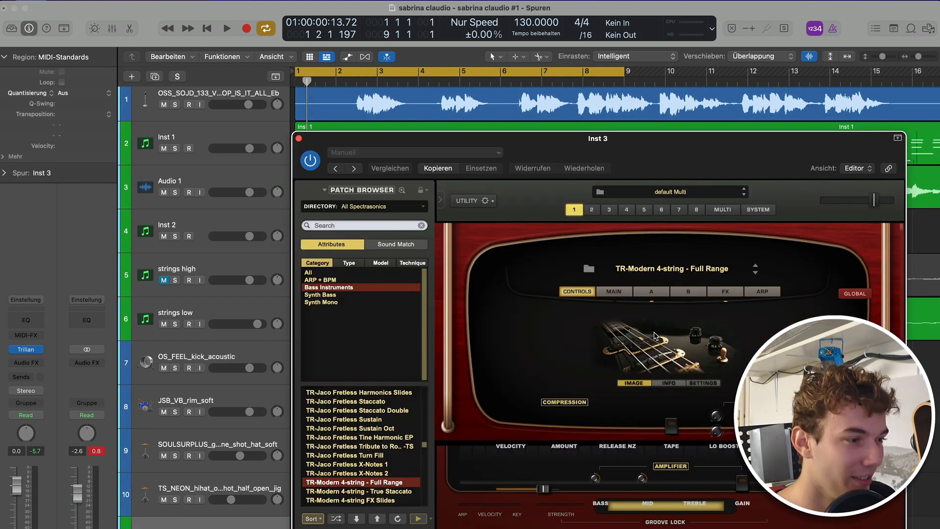
pyautogui.click(299, 139)
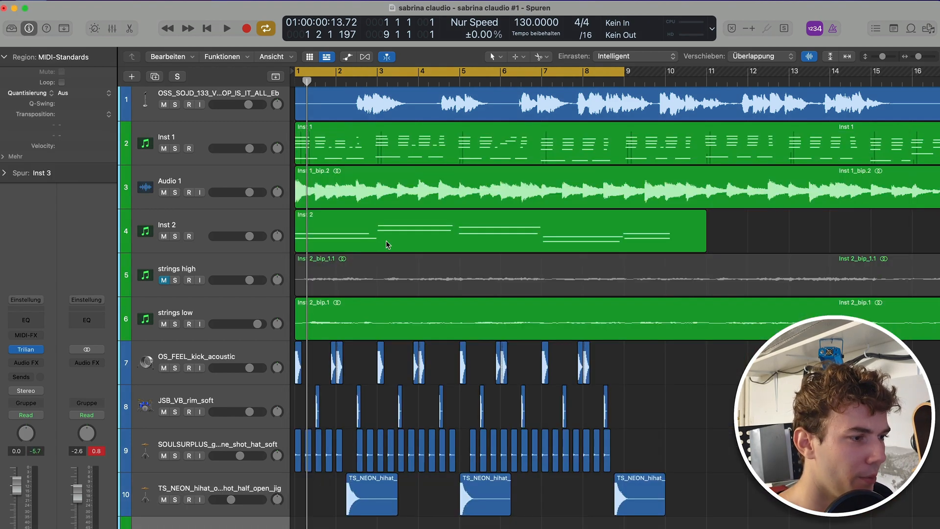
# - Record a bass line on the Inst 3 track over the bar 1 to 9 cycle
pyautogui.scroll(-1, 403, 263)
pyautogui.scroll(-3, 520, 359)
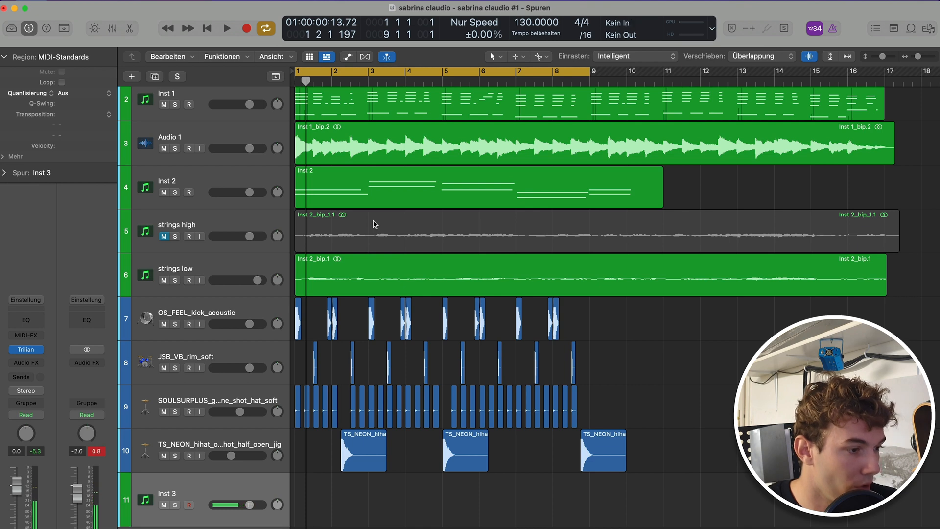
pyautogui.press('r')
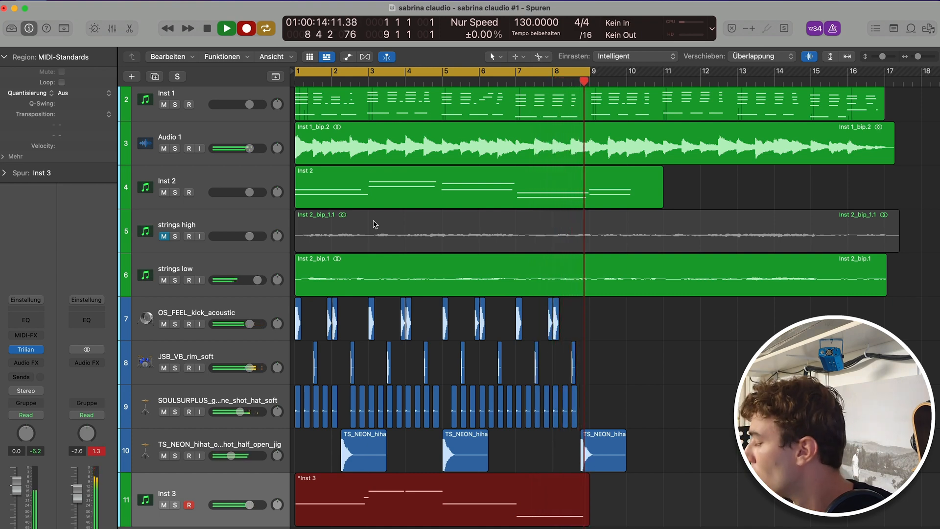
pyautogui.press('space')
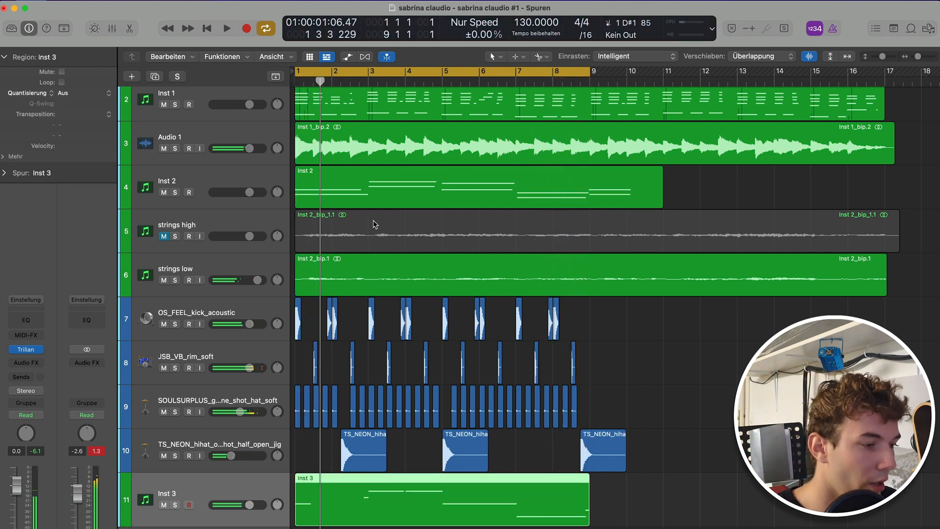
# - Inspect the recorded bass notes in the piano roll, and repeat the bass region from bar 9
pyautogui.press('p')
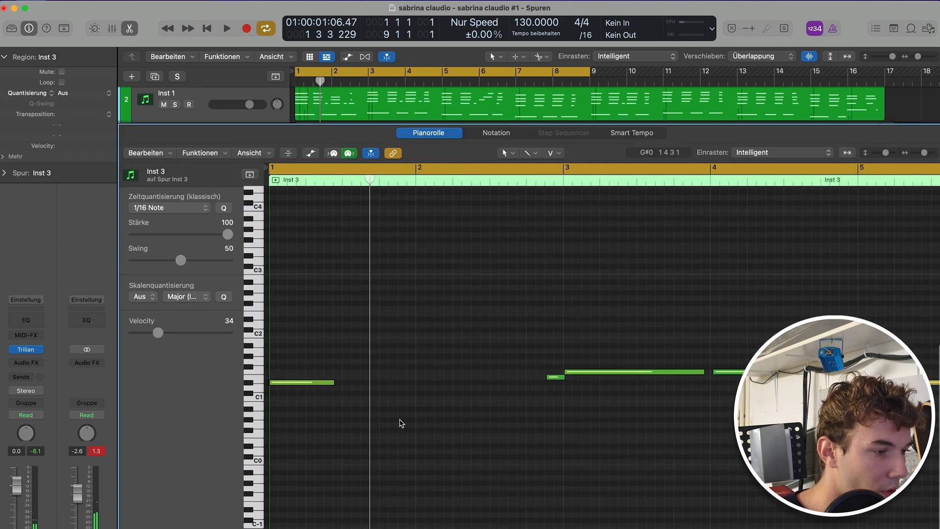
pyautogui.moveTo(492, 346); pyautogui.dragTo(658, 433)
pyautogui.click(637, 428)
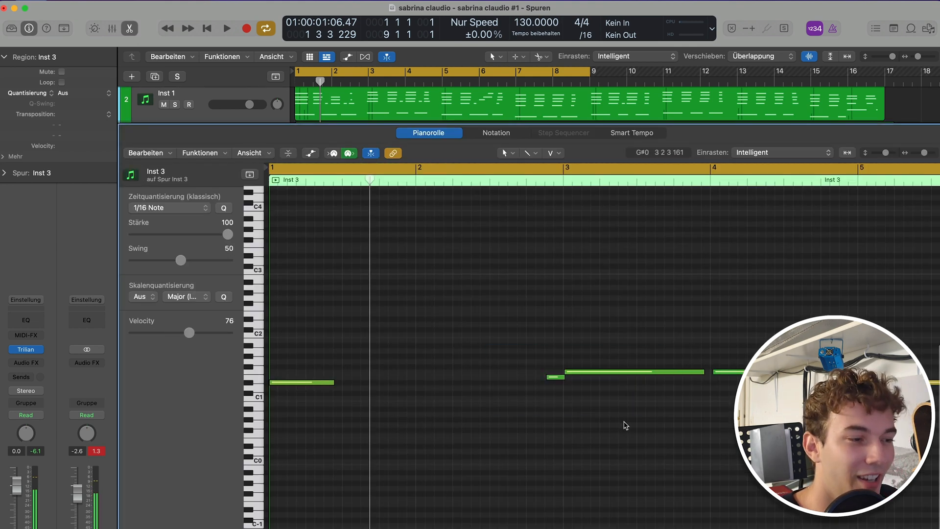
pyautogui.scroll(-5, 625, 422)
pyautogui.hscroll(-1, 601, 417)
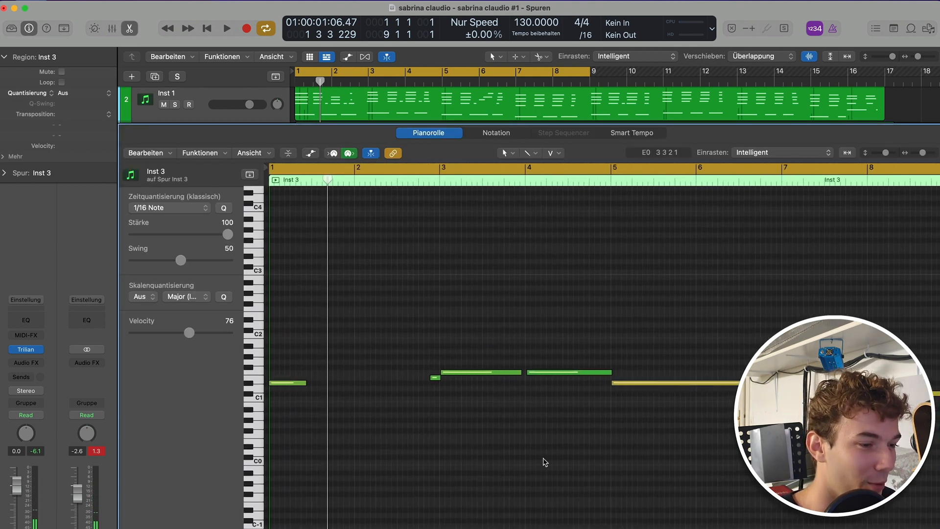
pyautogui.hscroll(8, 545, 459)
pyautogui.hscroll(-9, 519, 451)
pyautogui.press('p')
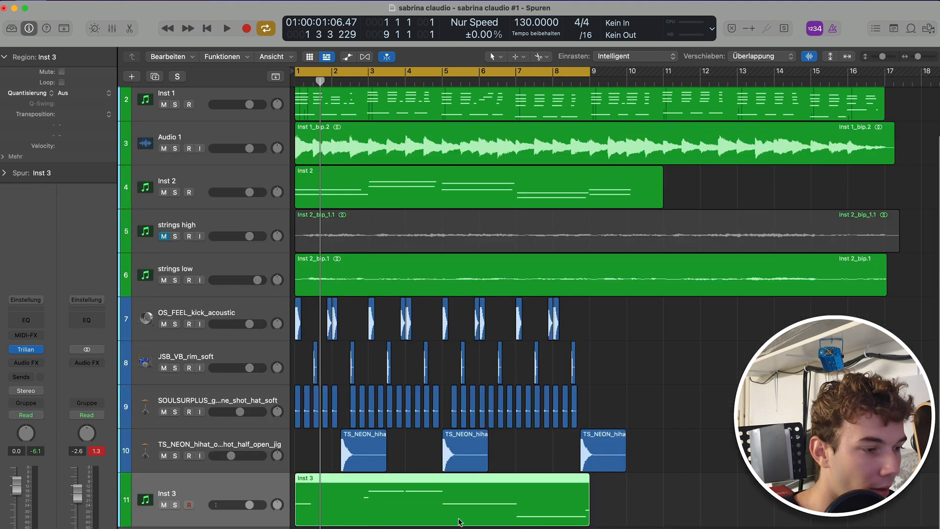
pyautogui.press('super+r')
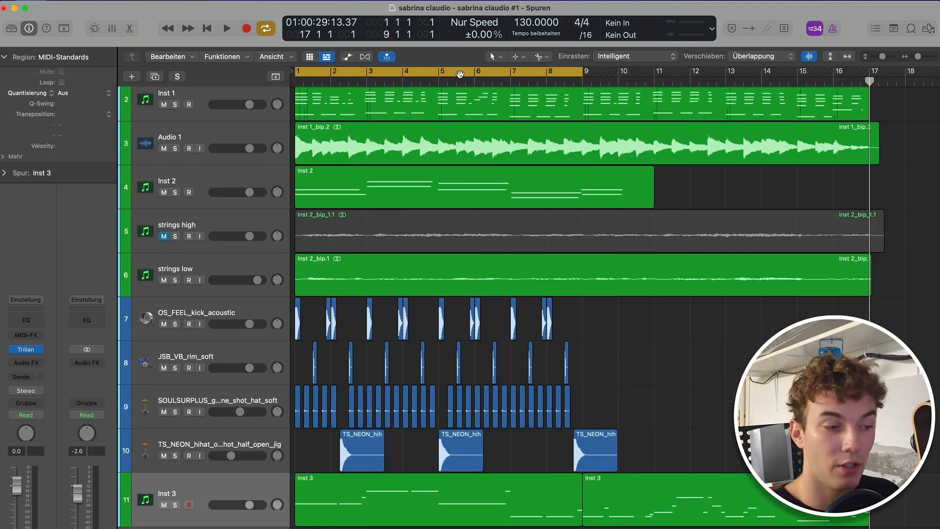
# - View the first bass region's notes in the piano roll, and open the second bass region from bar 9 there instead
pyautogui.click(422, 501)
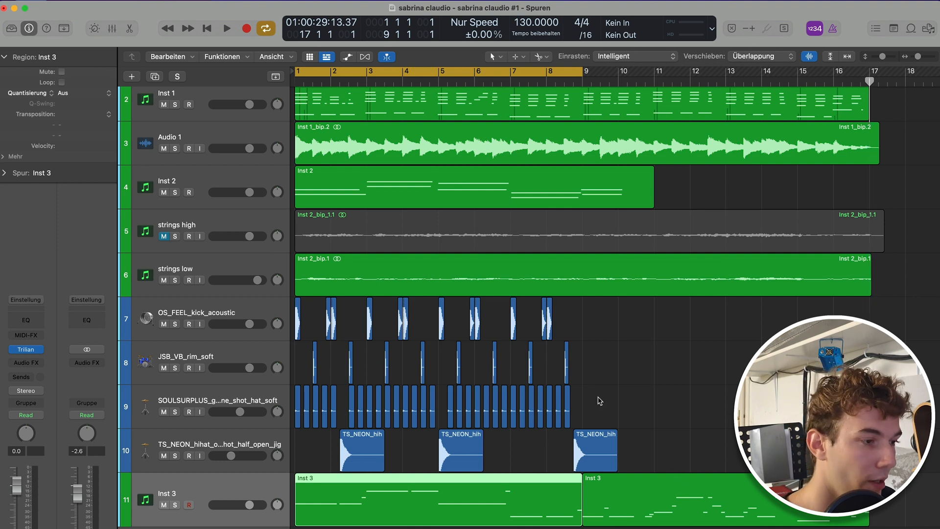
pyautogui.press('p')
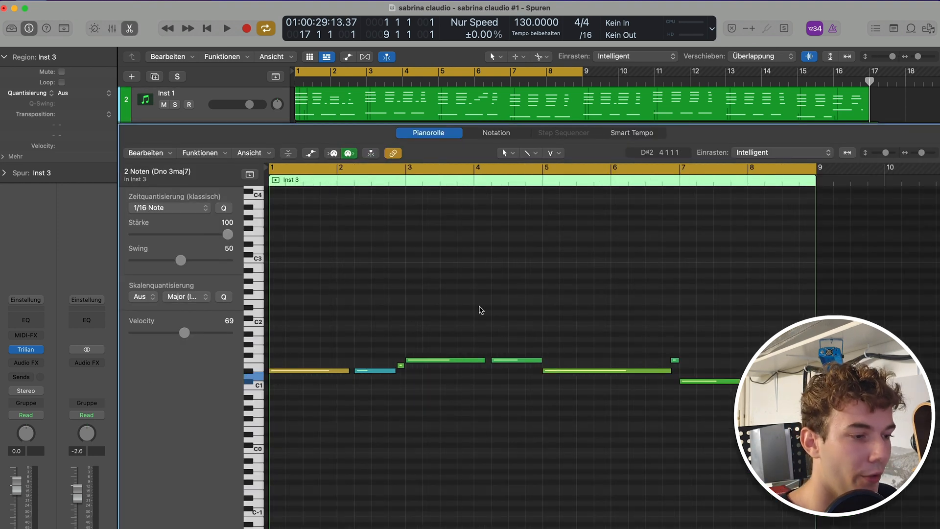
pyautogui.press('p')
pyautogui.click(791, 492)
pyautogui.press('p')
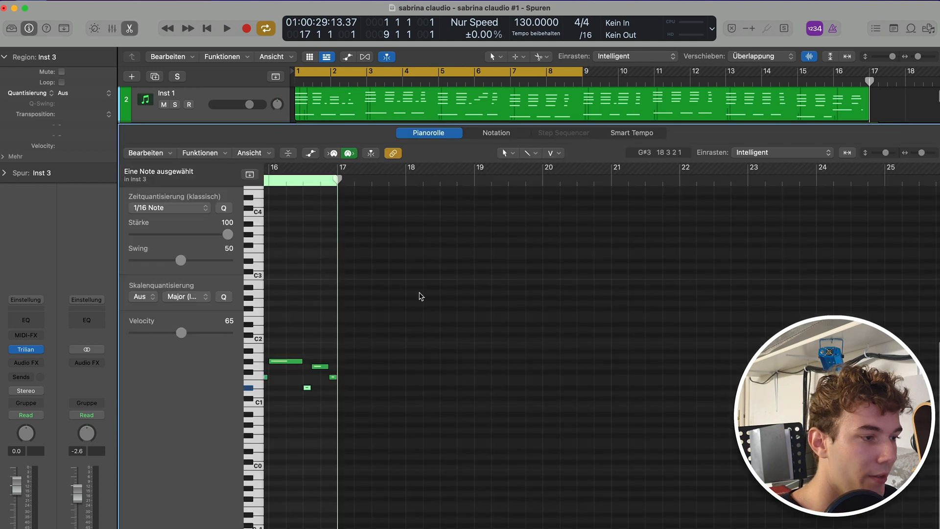
# - Move the cycle range to bars 9 to 17 and play through the second bass region
pyautogui.moveTo(416, 69); pyautogui.dragTo(705, 69)
pyautogui.hscroll(-5, 554, 308)
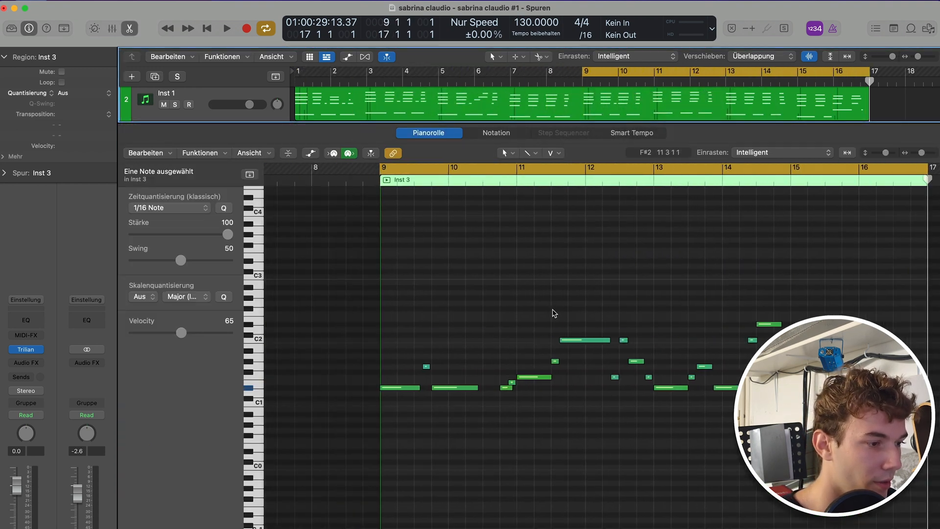
pyautogui.press('space')
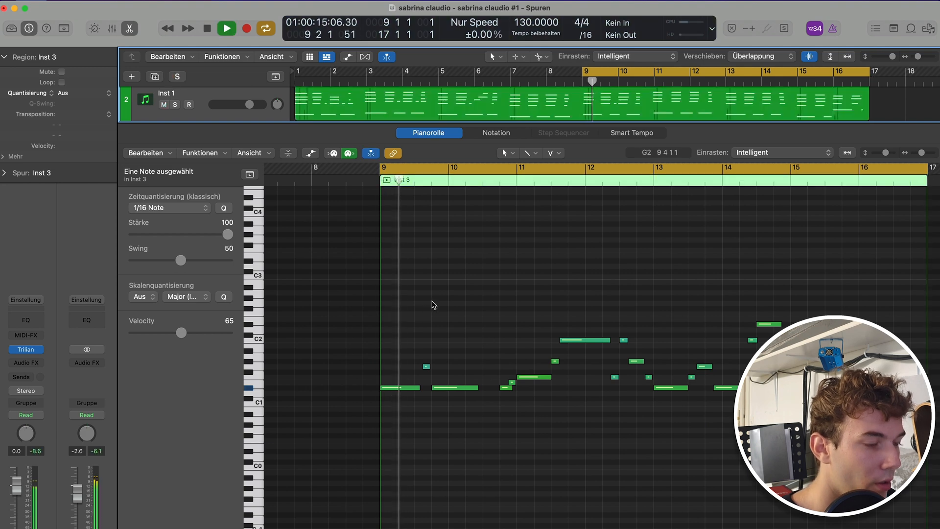
pyautogui.scroll(5, 448, 324)
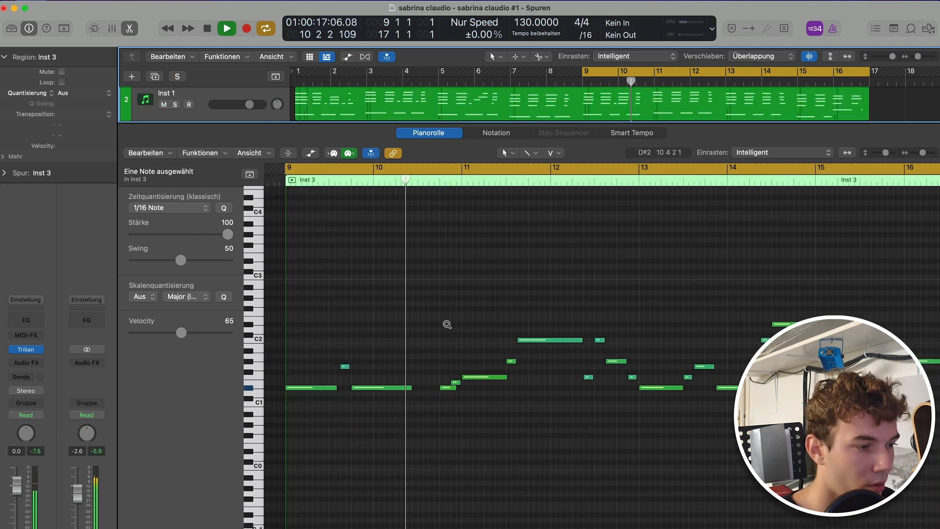
pyautogui.scroll(10, 449, 324)
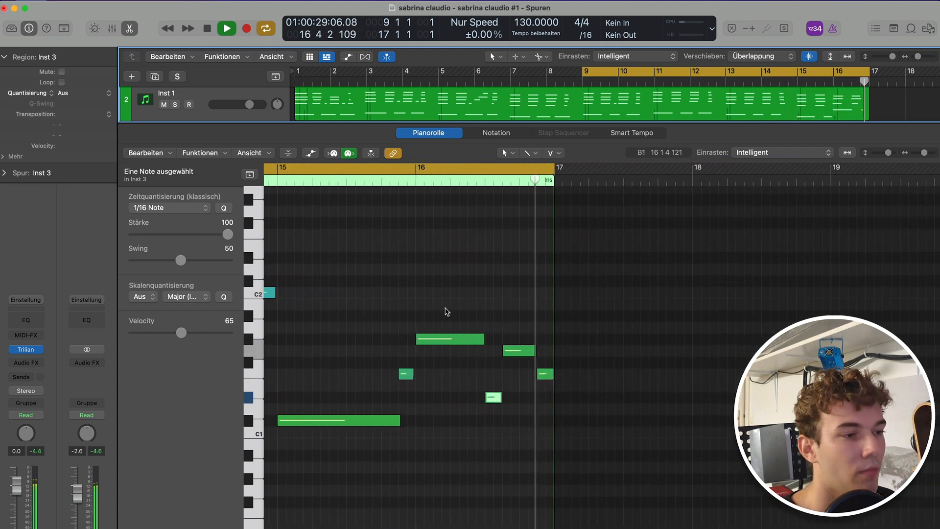
pyautogui.press('space')
# - Examine the second bass region's notes across bars 9 to 17 in the piano roll
pyautogui.hscroll(-10, 431, 277)
pyautogui.scroll(-5, 431, 273)
pyautogui.scroll(3, 519, 239)
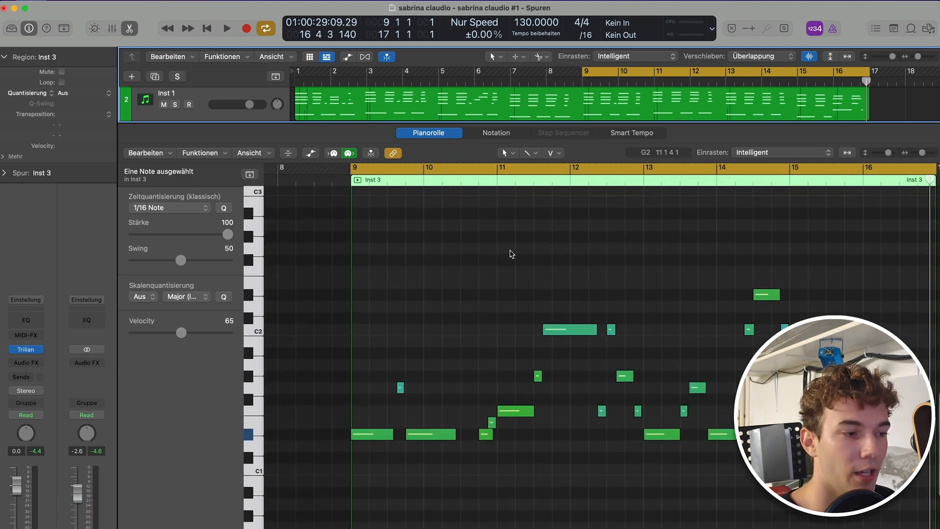
pyautogui.click(608, 264)
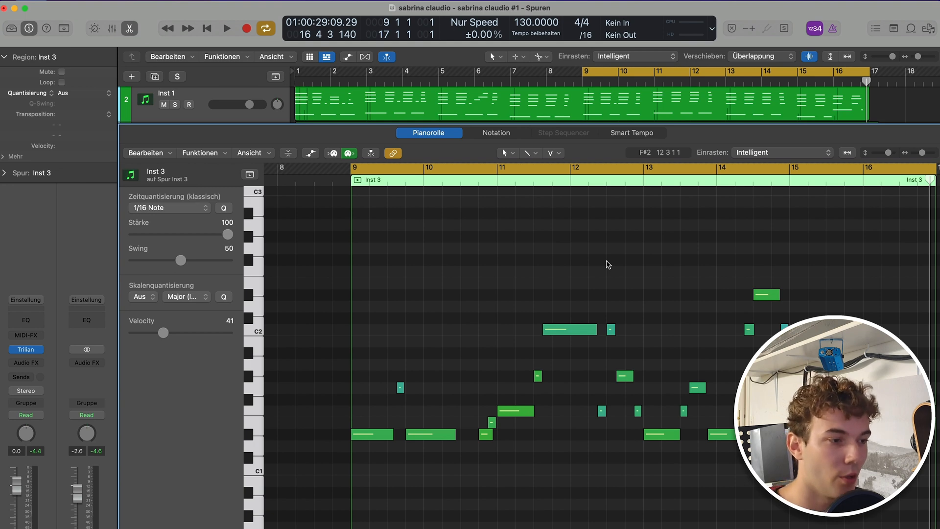
pyautogui.hscroll(2, 532, 308)
pyautogui.hscroll(-2, 533, 309)
pyautogui.scroll(-1, 525, 114)
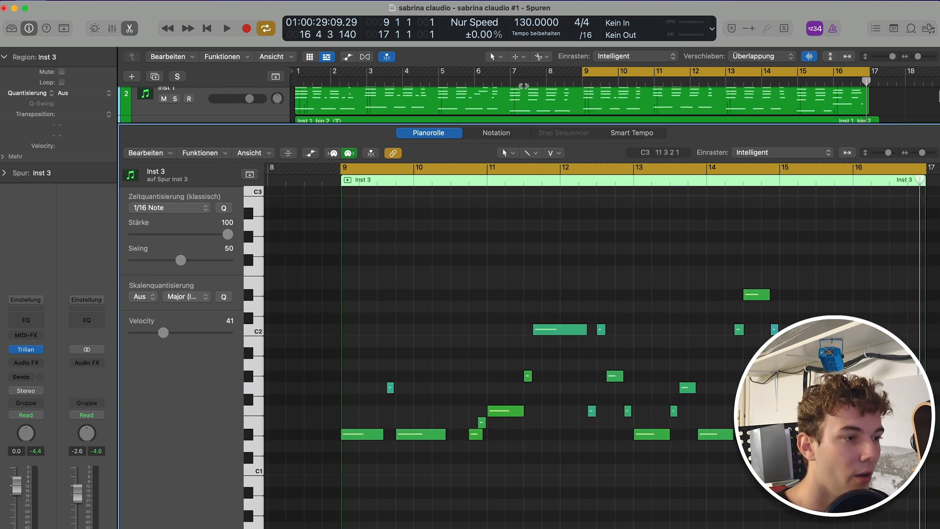
# - Show both bass regions together in the piano roll and compare the notes of bars 1 to 9 with bars 9 to 17
pyautogui.scroll(-10, 524, 90)
pyautogui.keyDown('shift'); pyautogui.click(527, 100); pyautogui.keyUp('shift')
pyautogui.hscroll(-2, 438, 332)
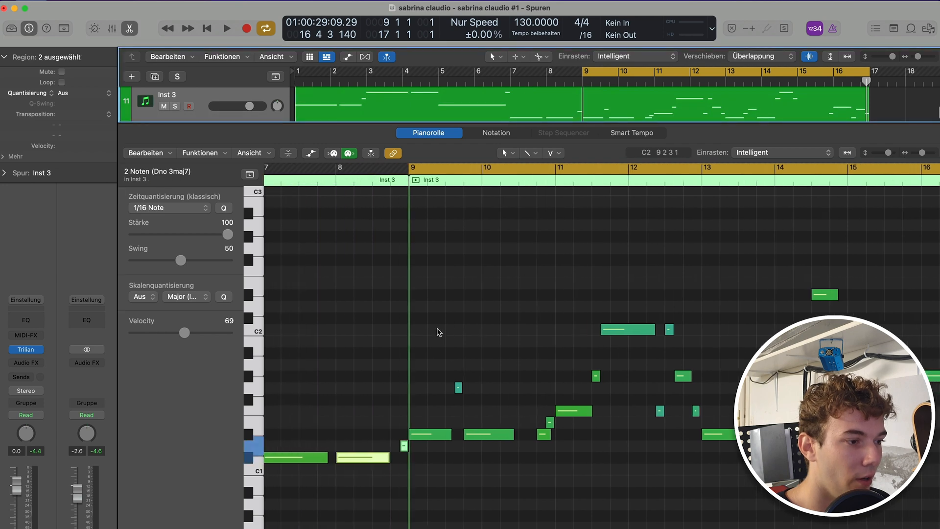
pyautogui.scroll(-6, 438, 332)
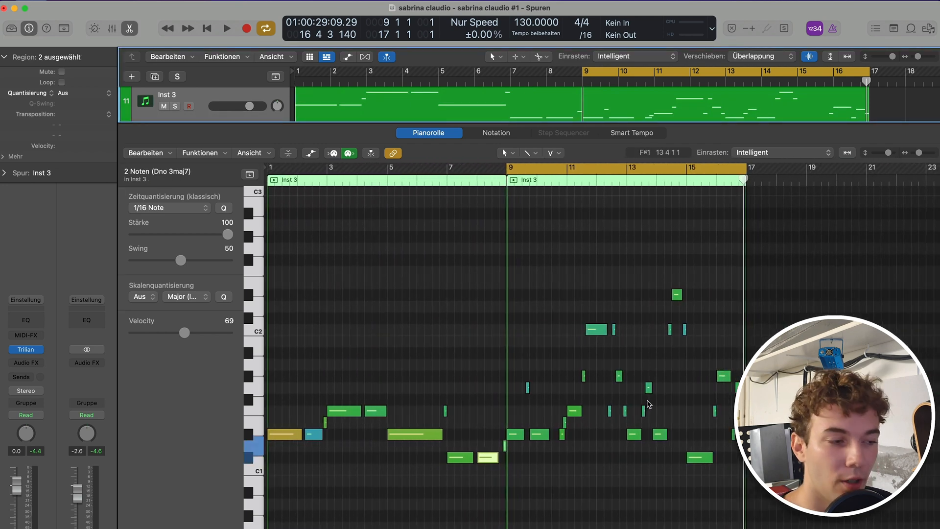
pyautogui.hscroll(-1, 369, 390)
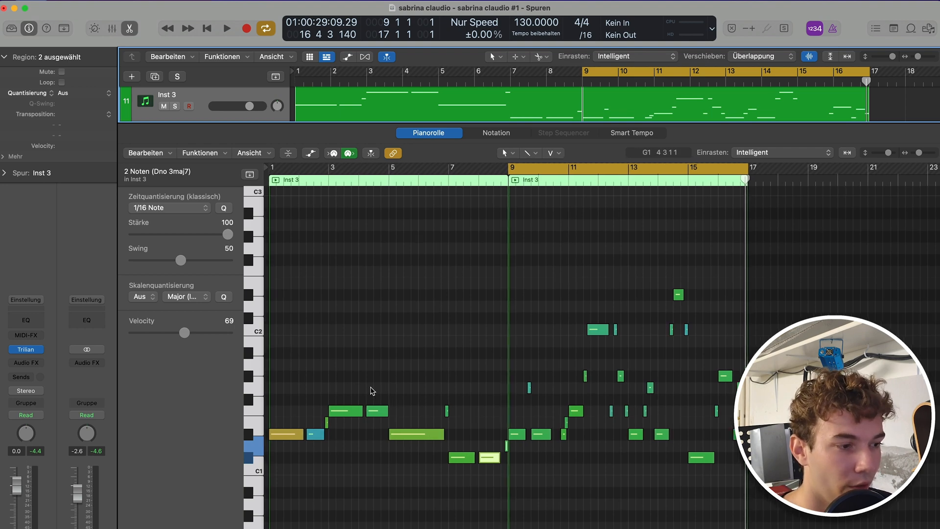
# - Close the piano roll and turn off cycle mode to return to the full arrangement
pyautogui.press('e')
pyautogui.press('c')
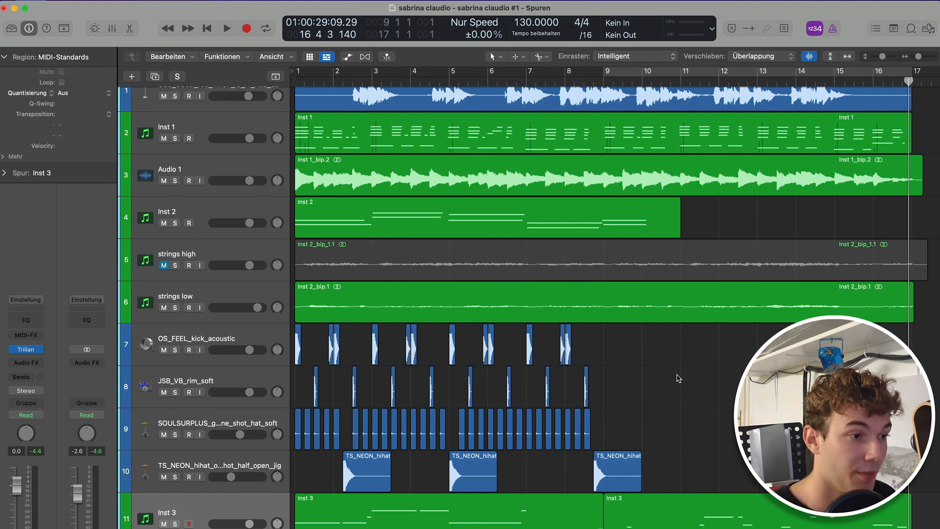
pyautogui.scroll(-2, 675, 377)
pyautogui.scroll(2, 661, 399)
pyautogui.scroll(-2, 665, 395)
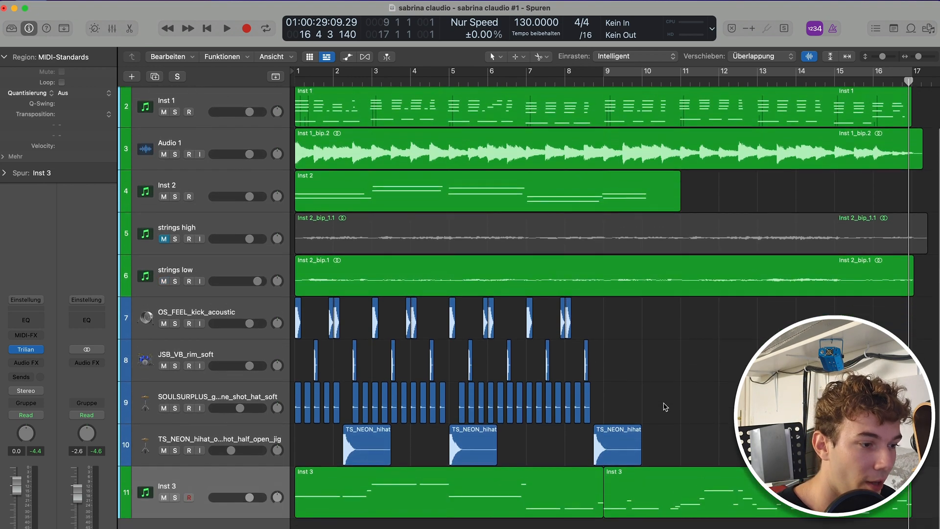
# - Select the vocal loop region and play the arrangement from bar 2, beat 3
pyautogui.scroll(1, 665, 406)
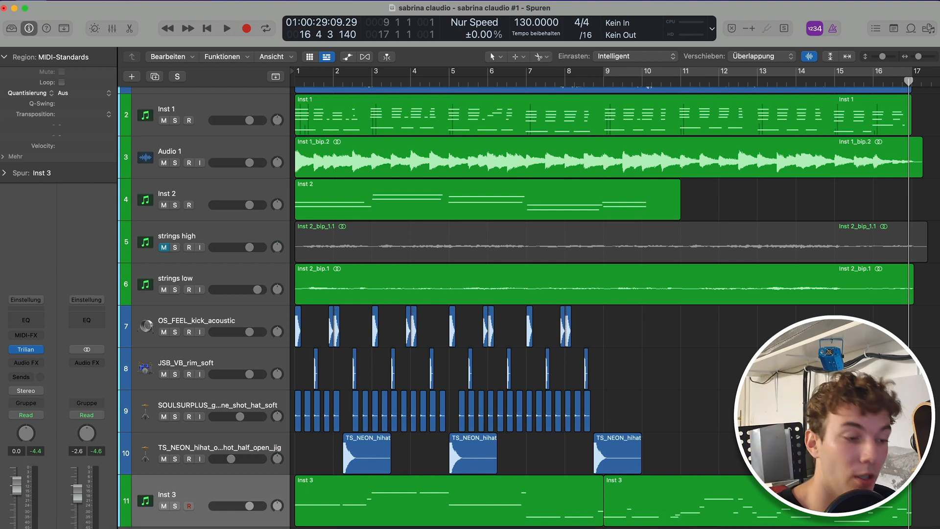
pyautogui.scroll(-3, 556, 504)
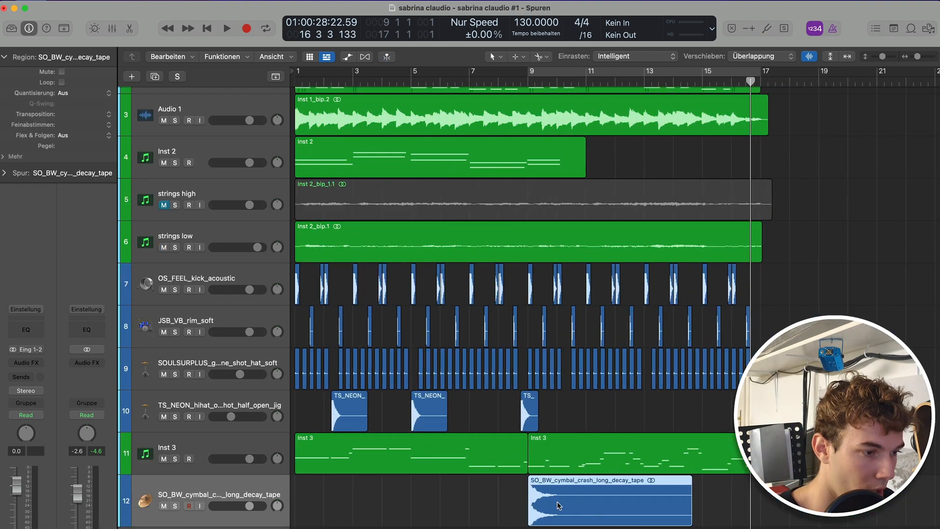
pyautogui.scroll(5, 495, 489)
pyautogui.scroll(-3, 497, 480)
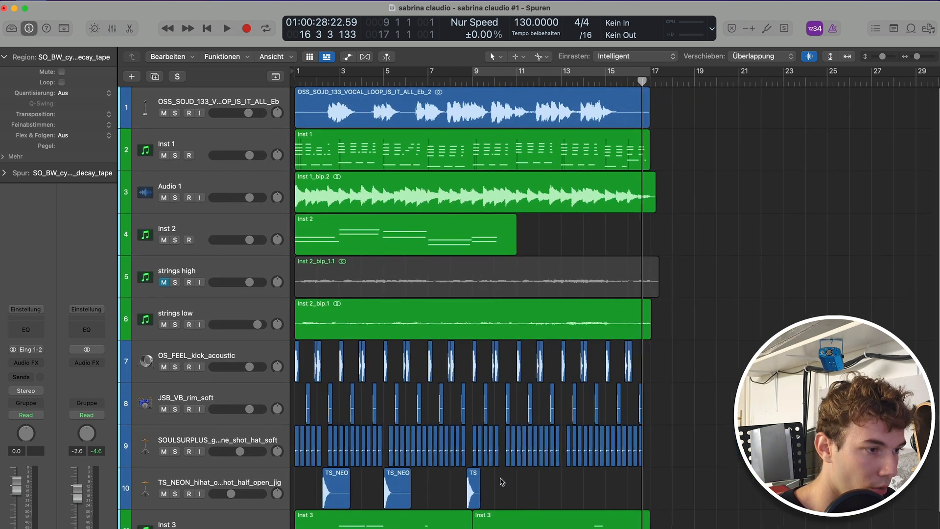
pyautogui.click(468, 117)
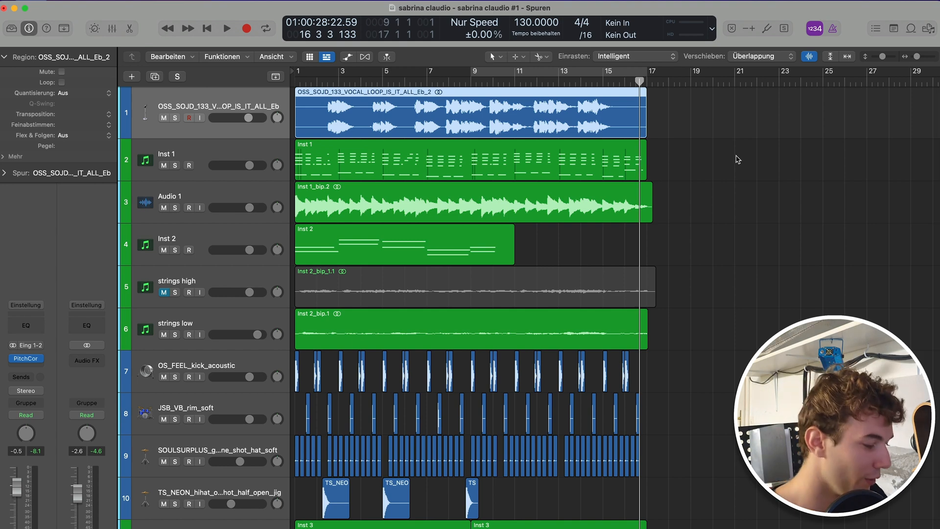
pyautogui.click(328, 80)
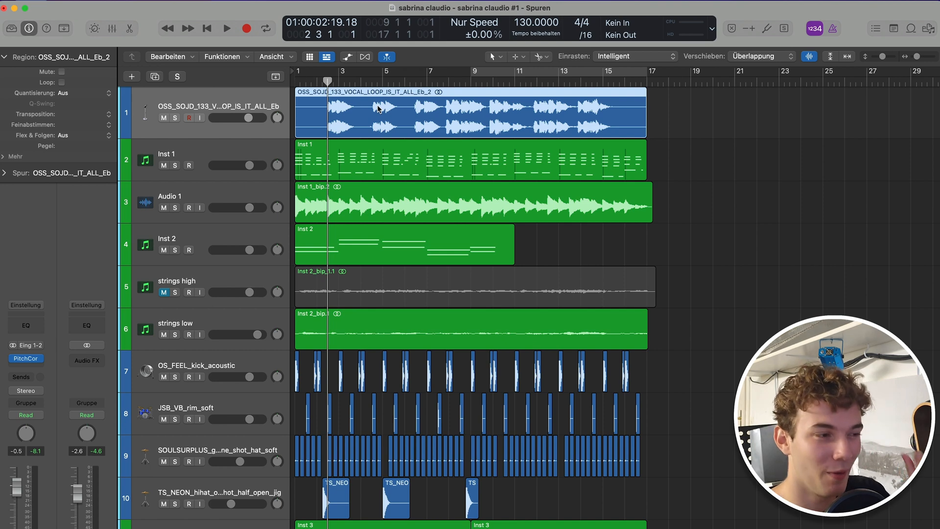
pyautogui.press('space')
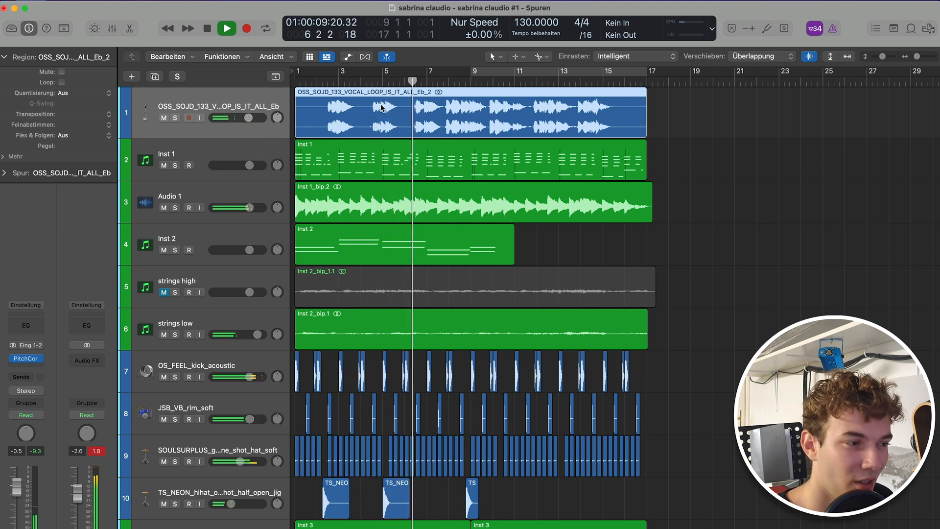
pyautogui.press('space')
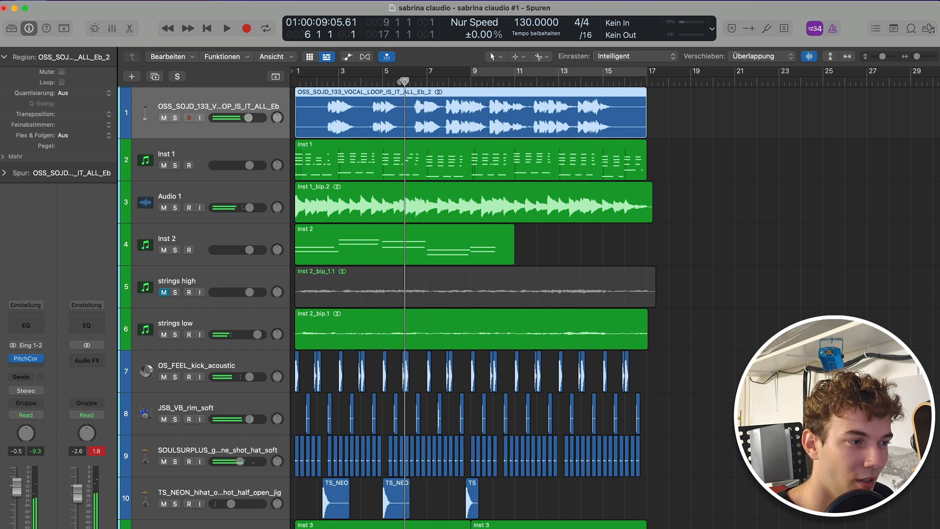
# - Return the playhead to the project start, deselect the vocal loop and look over all tracks down to the cymbal crash
pyautogui.press('Return')
pyautogui.click(684, 129)
pyautogui.scroll(-3, 680, 149)
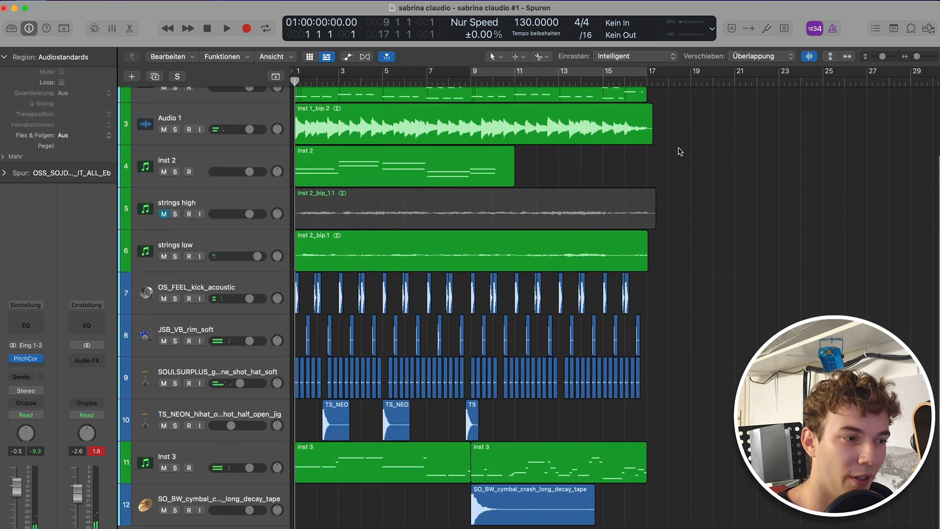
pyautogui.scroll(3, 680, 149)
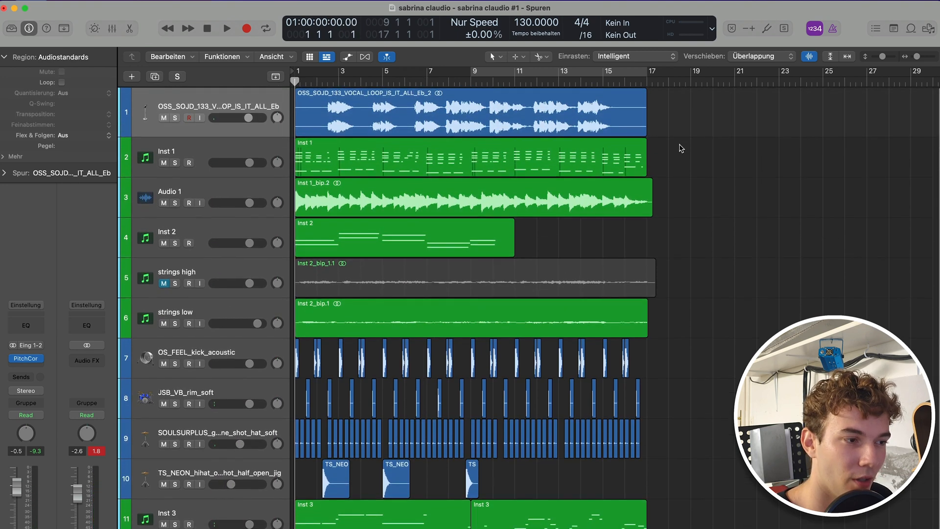
pyautogui.scroll(-2, 681, 148)
pyautogui.scroll(1, 681, 149)
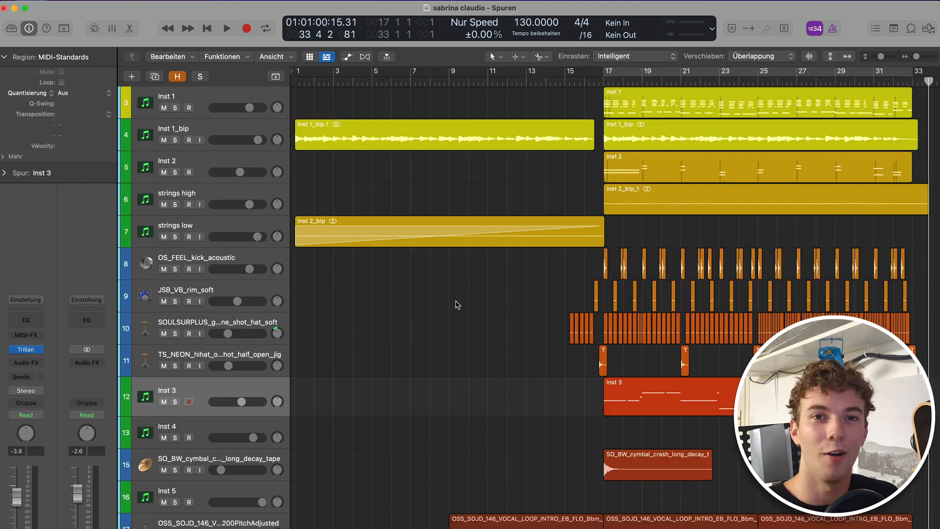
# - Inspect the intro parts in the finished arrangement: the vocal intro loop at bars 9 to 17 and the strings low region at bars 1 to 17
pyautogui.hscroll(3, 457, 305)
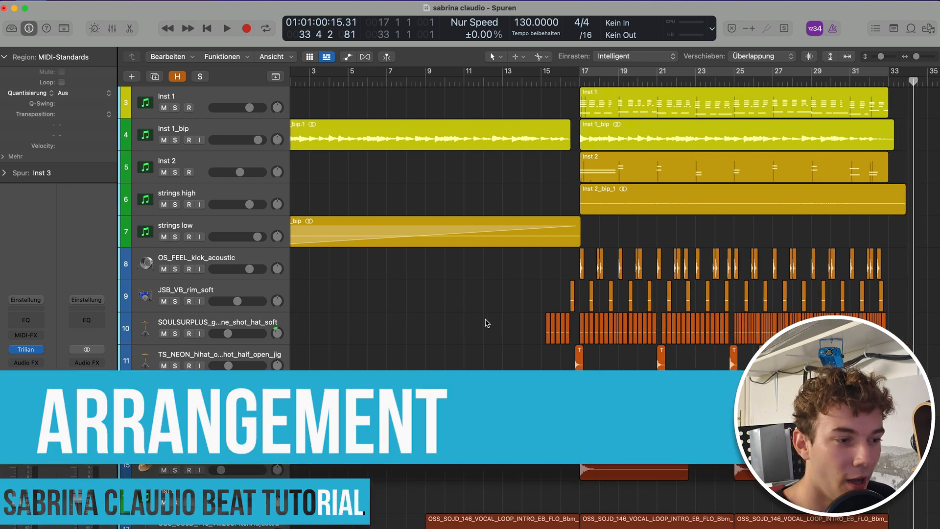
pyautogui.click(554, 524)
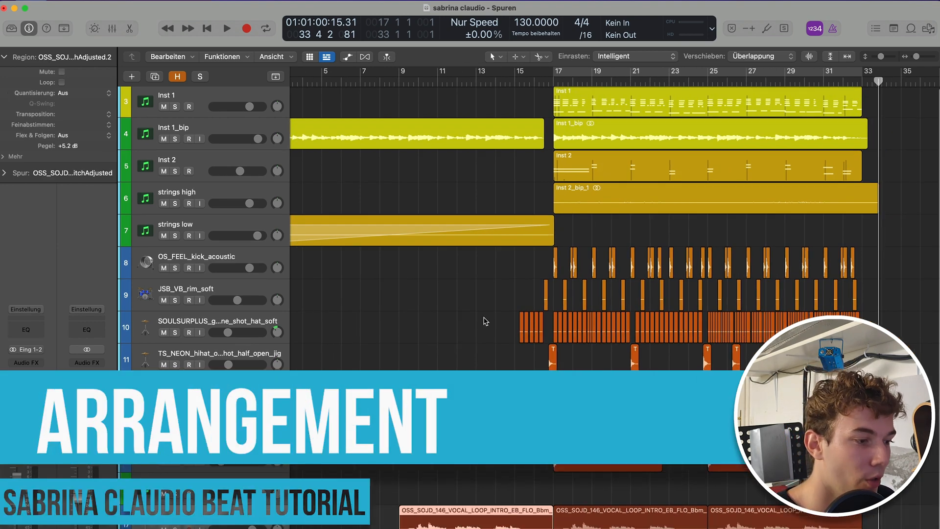
pyautogui.press('s')
pyautogui.press('s')
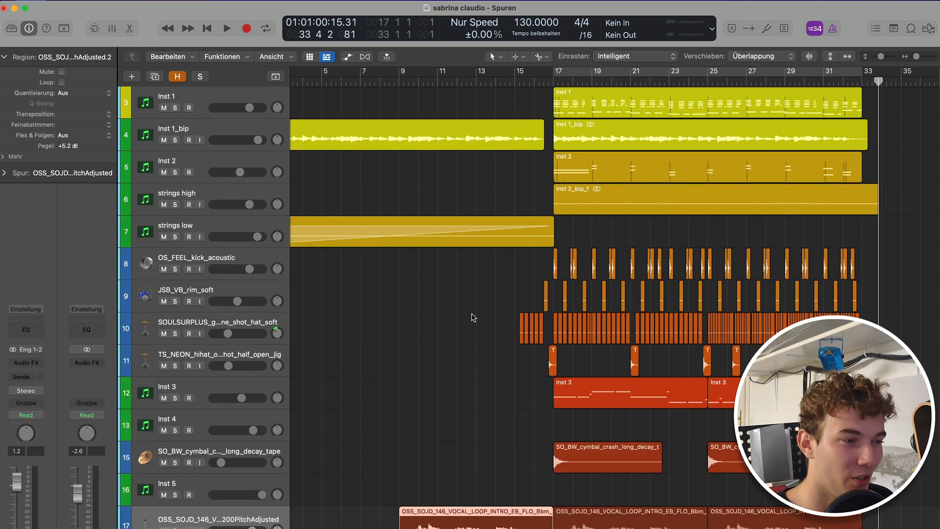
pyautogui.hscroll(-5, 485, 321)
pyautogui.click(543, 244)
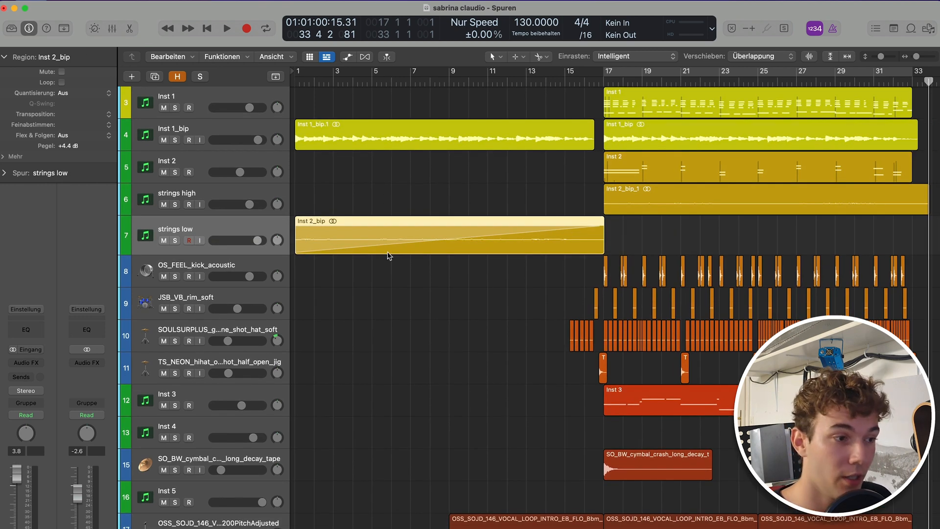
# - Set the cycle range to bars 25 to 33 and examine the soft hat pattern there against the preceding bars
pyautogui.hscroll(4, 670, 315)
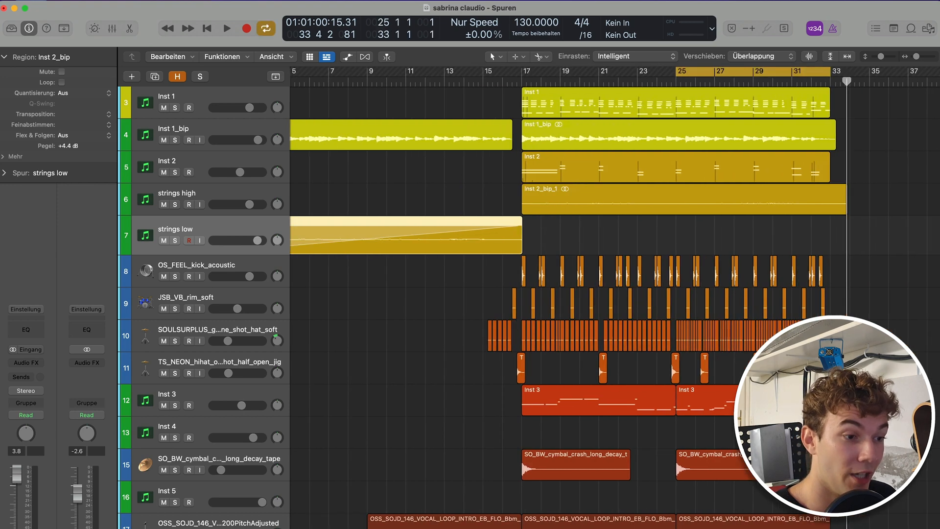
pyautogui.moveTo(858, 383); pyautogui.dragTo(602, 297)
pyautogui.hscroll(-3, 607, 293)
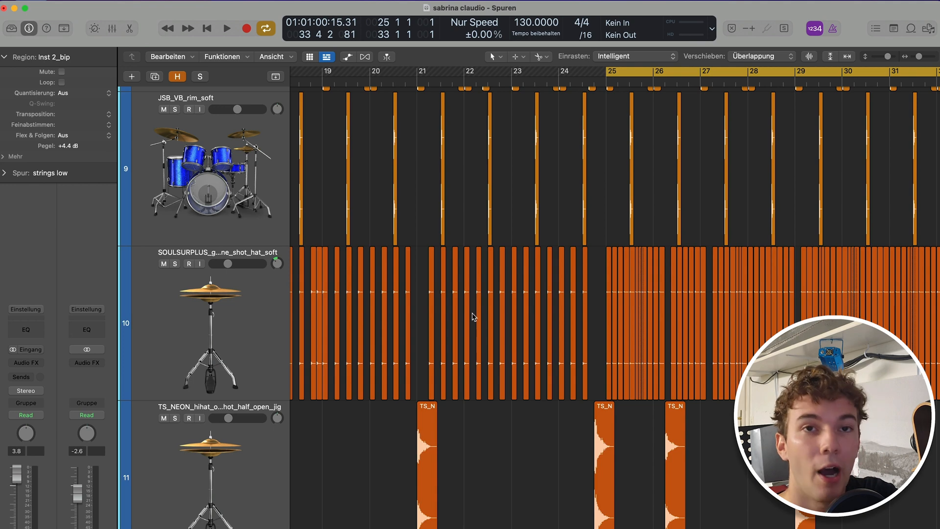
pyautogui.hscroll(2, 687, 296)
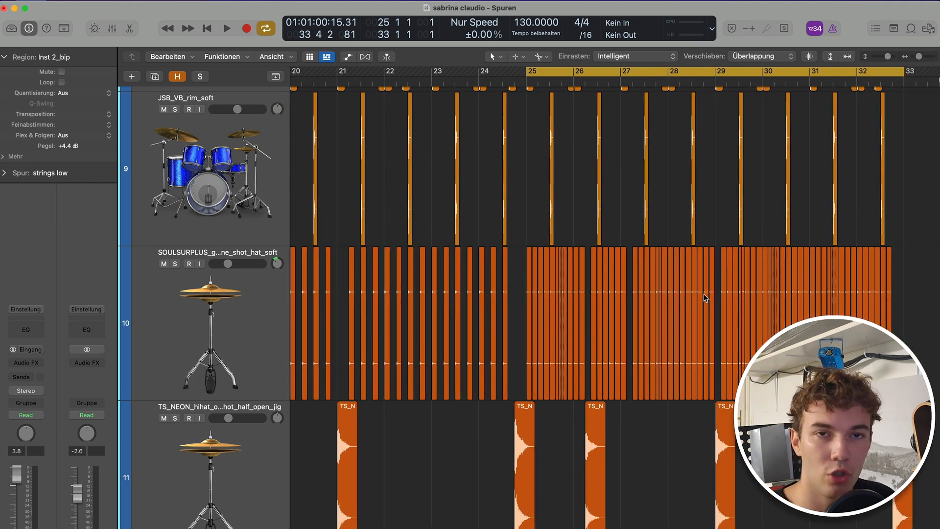
# - Turn off cycle mode, clear the selection and show the whole arrangement again
pyautogui.click(578, 71)
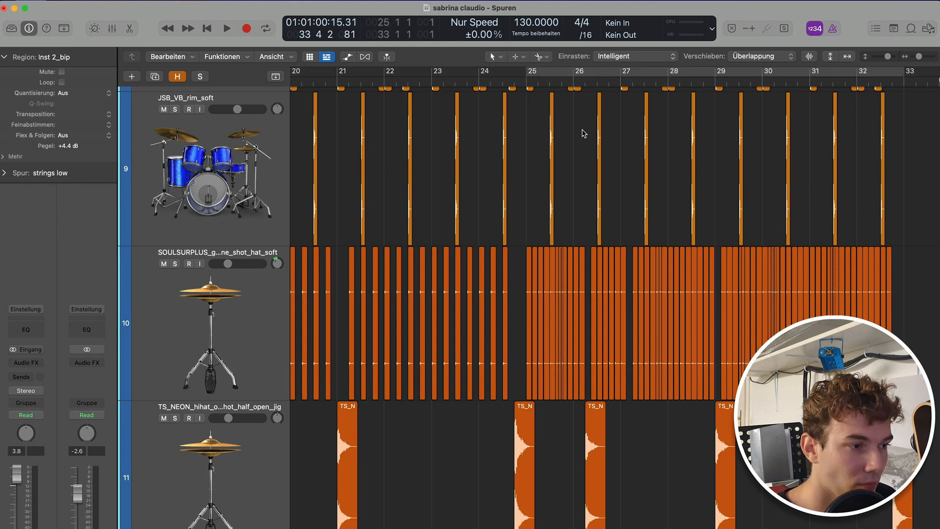
pyautogui.click(580, 148)
pyautogui.press('z')
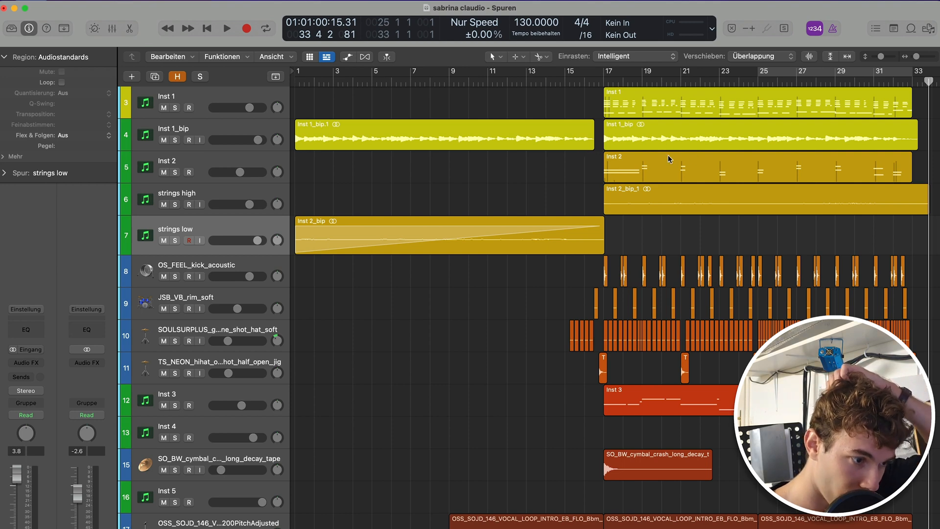
# - Play the full beat from the beginning of the arrangement
pyautogui.scroll(-1, 668, 155)
pyautogui.scroll(1, 671, 204)
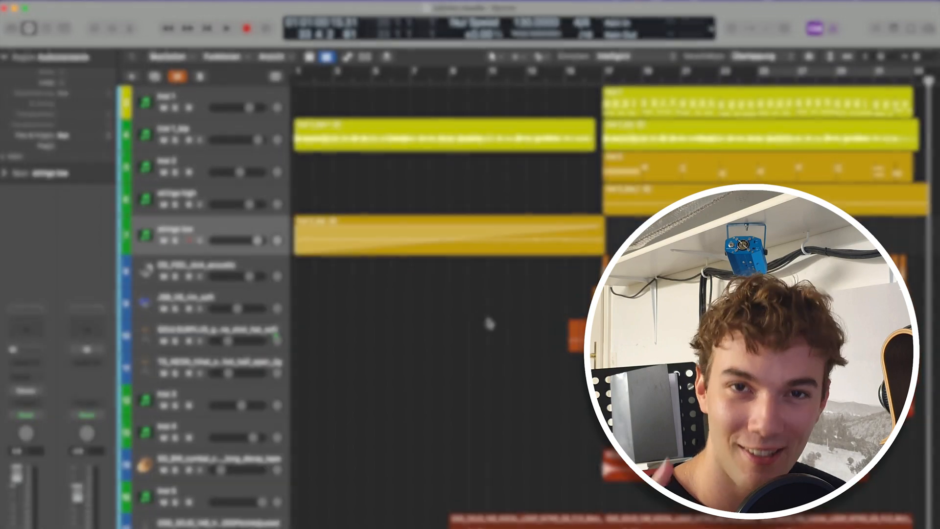
pyautogui.press('space')
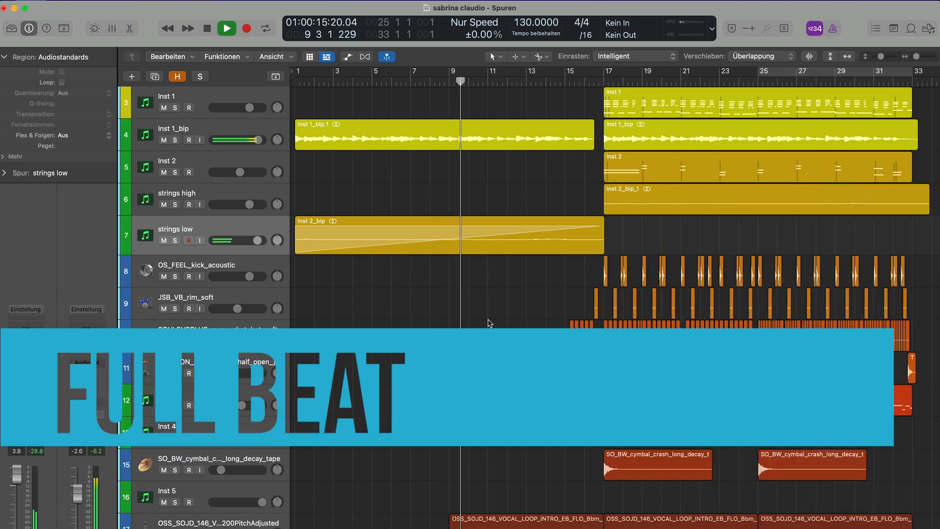